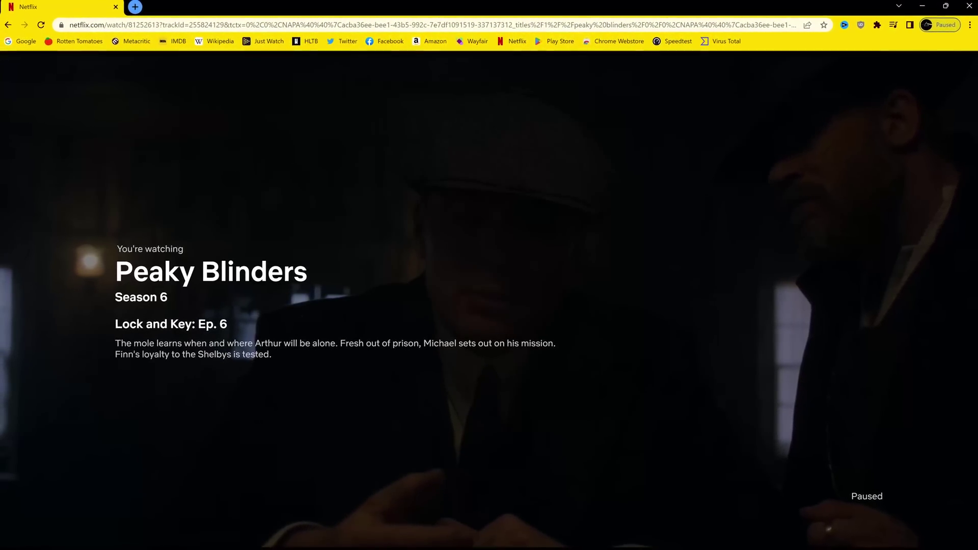
# From the Chrome menu, show the Cast device list for the paused Netflix episode
pyautogui.moveTo(843, 202)
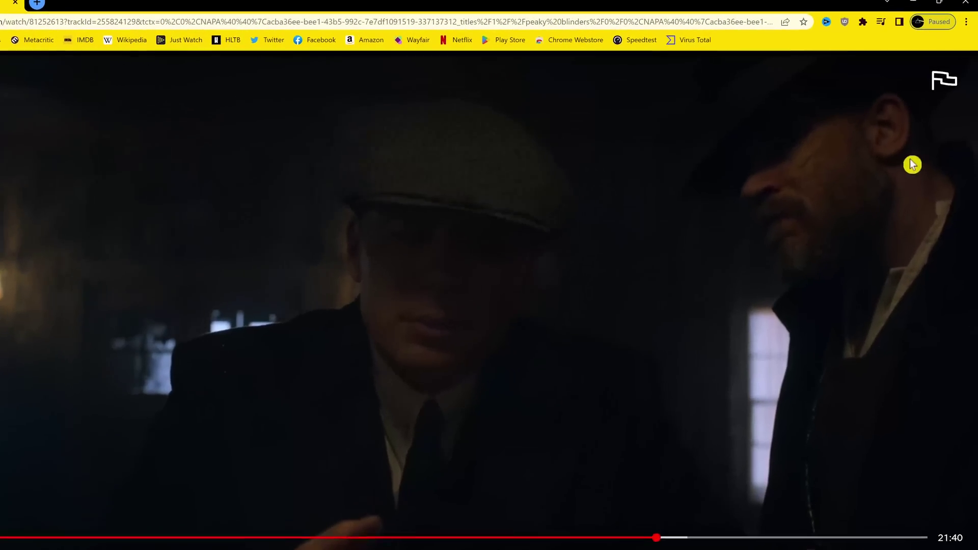
pyautogui.click(967, 26)
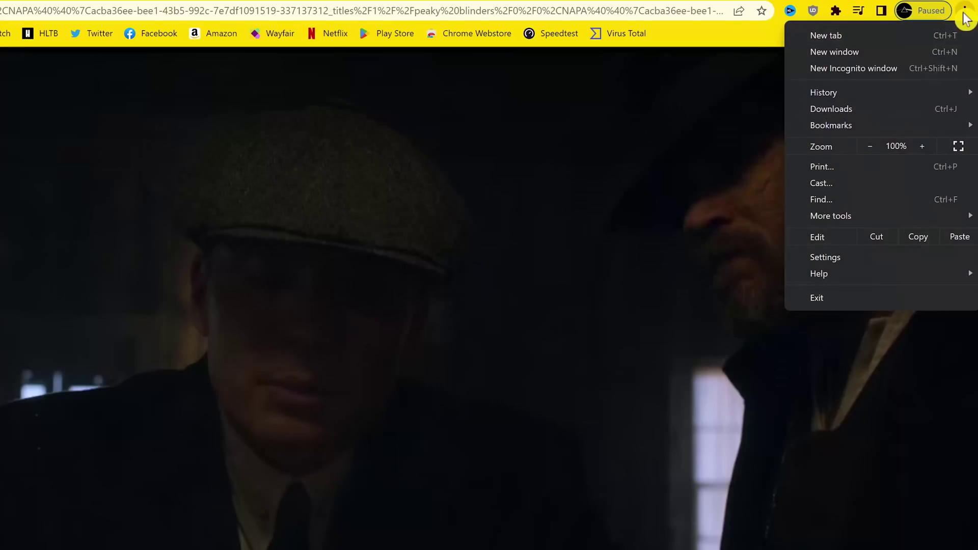
pyautogui.click(867, 185)
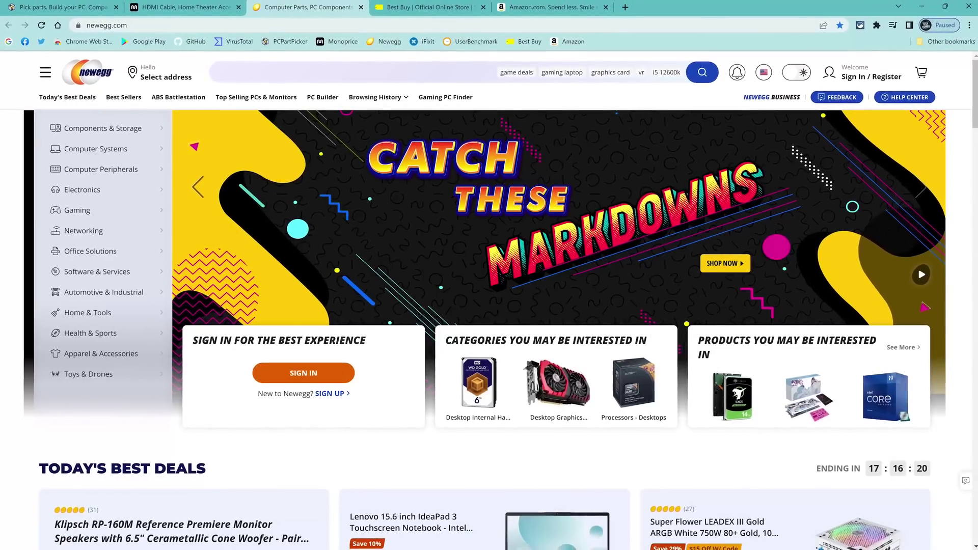
# Put the Newegg tab into a new group named 'PC Parts', then add the Best Buy tab
pyautogui.rightClick(323, 16)
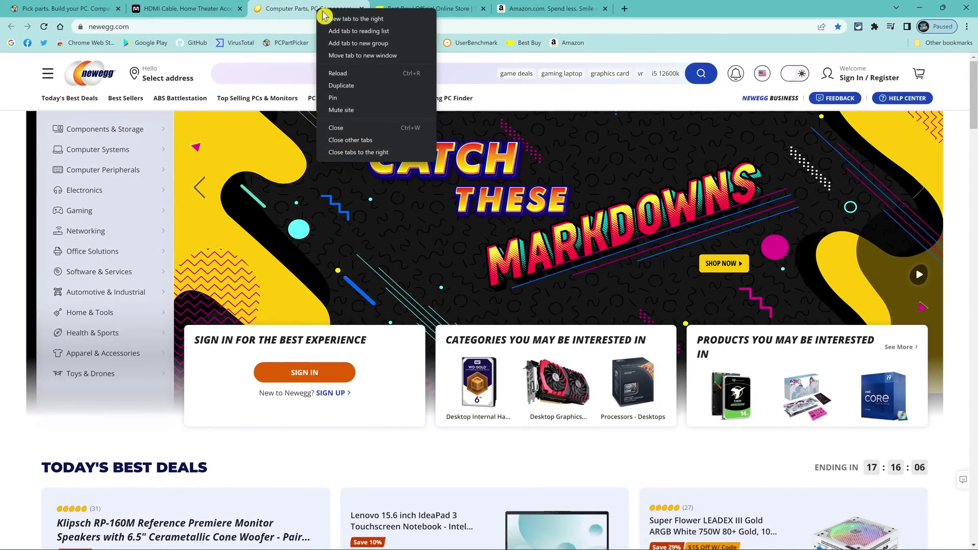
pyautogui.click(338, 44)
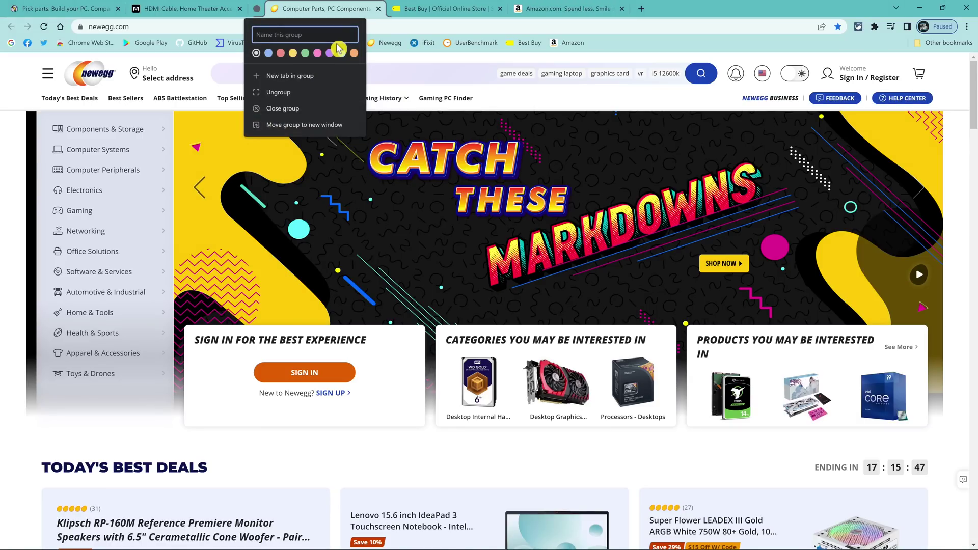
pyautogui.write('PC Part')
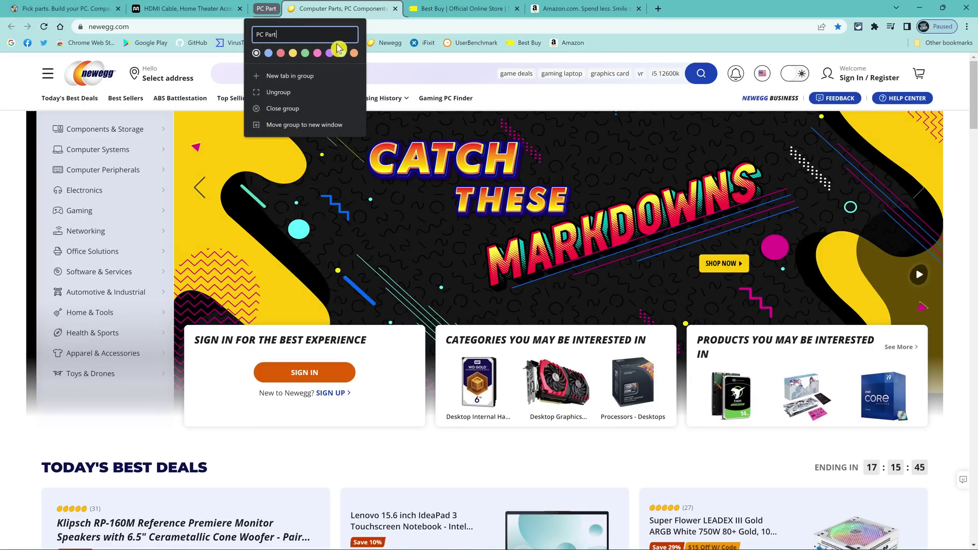
pyautogui.write('s')
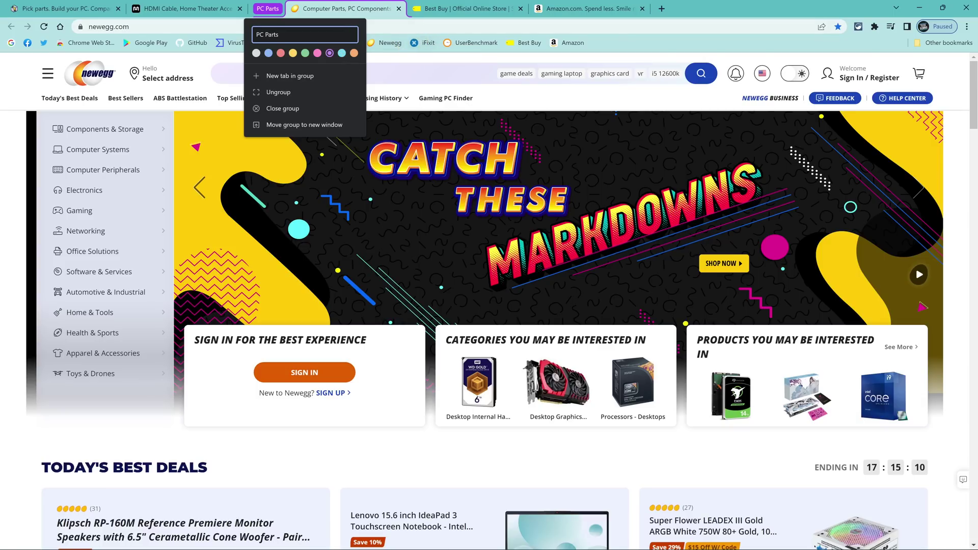
pyautogui.rightClick(474, 13)
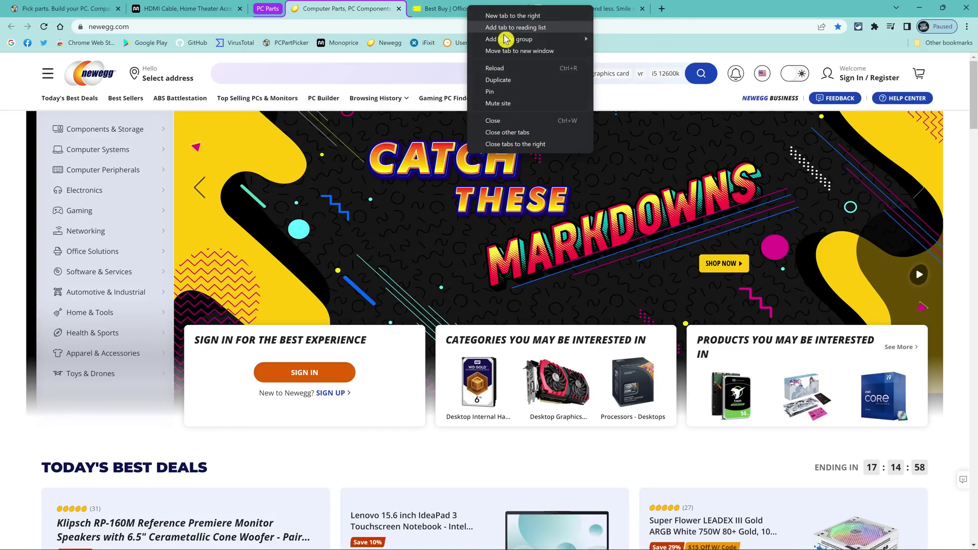
pyautogui.moveTo(508, 43)
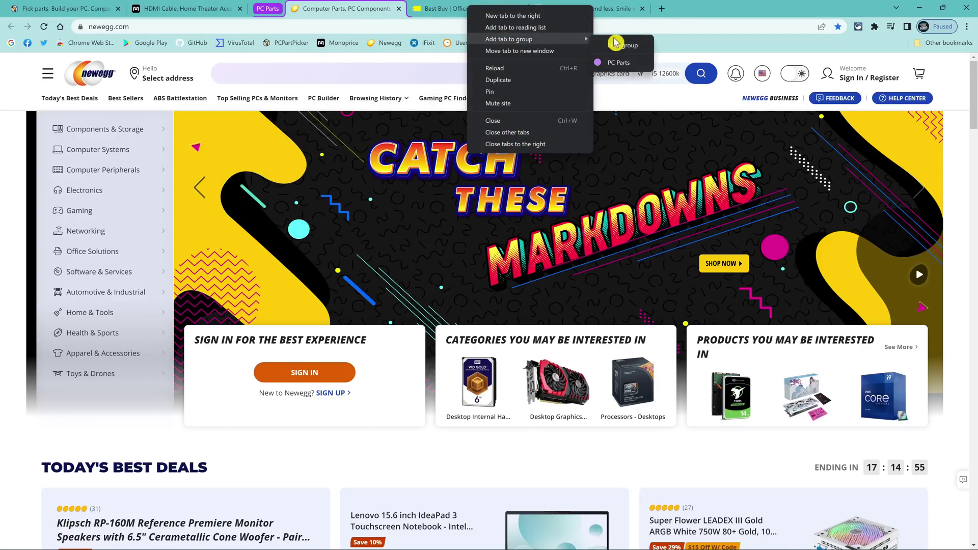
pyautogui.click(626, 65)
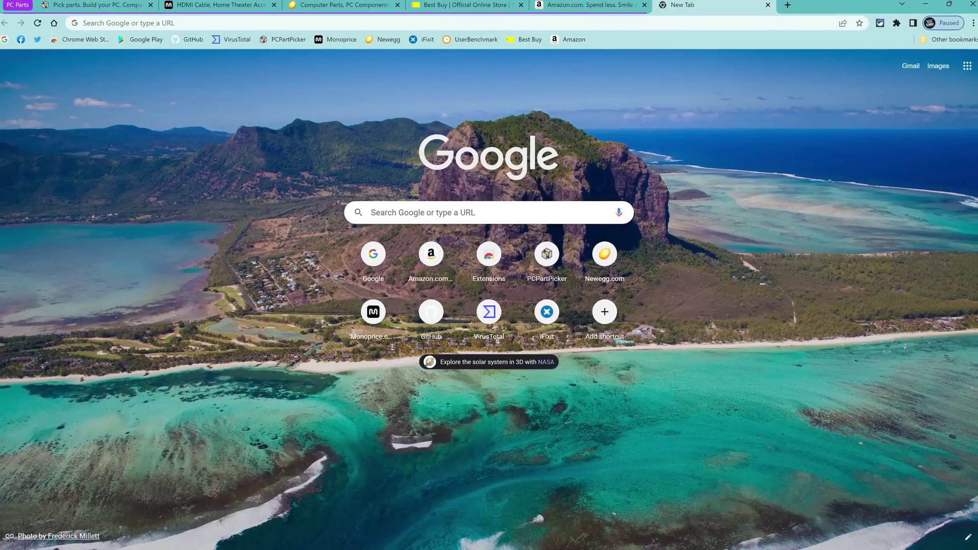
# Enable the Tab Groups Save experiment in chrome://flags and relaunch Chrome
pyautogui.hotkey('ctrl', 'l')
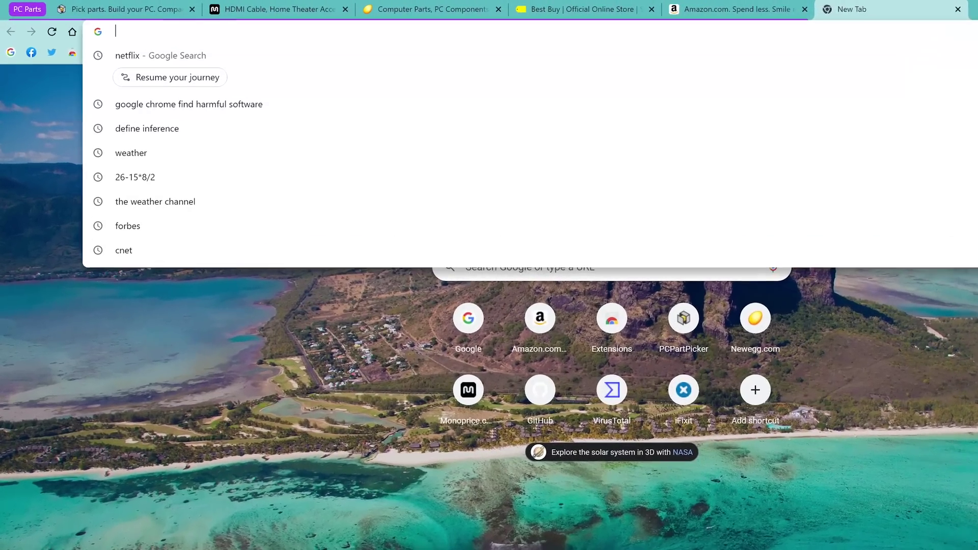
pyautogui.write('chrome:')
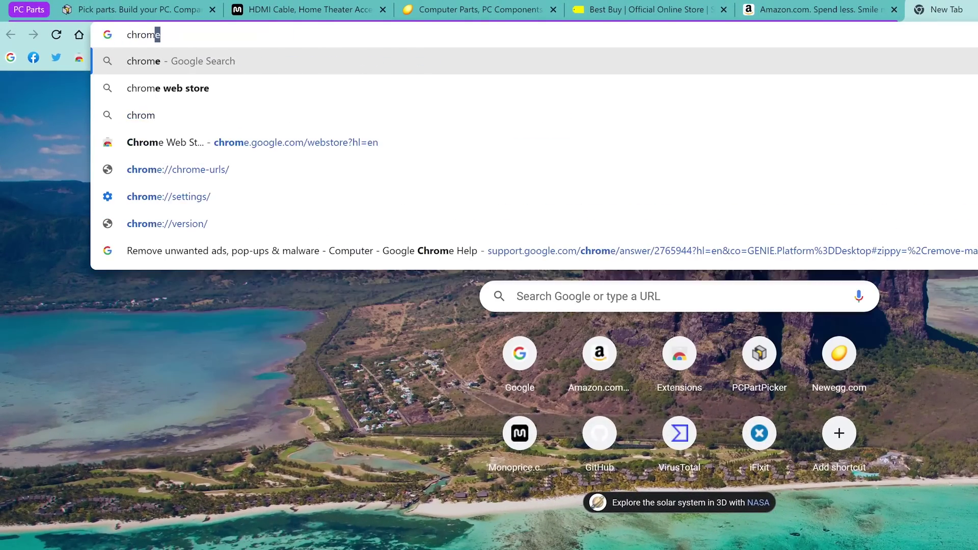
pyautogui.write('/')
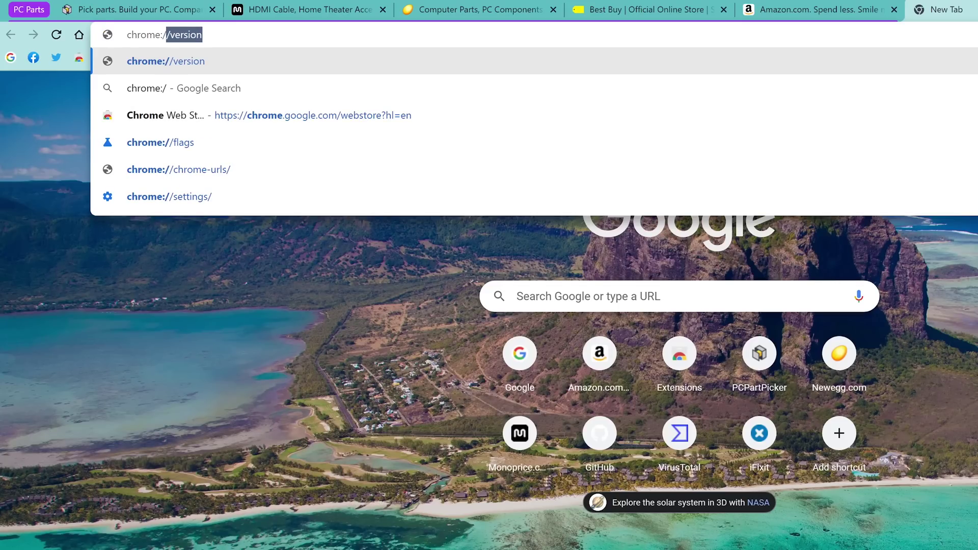
pyautogui.write('/flags')
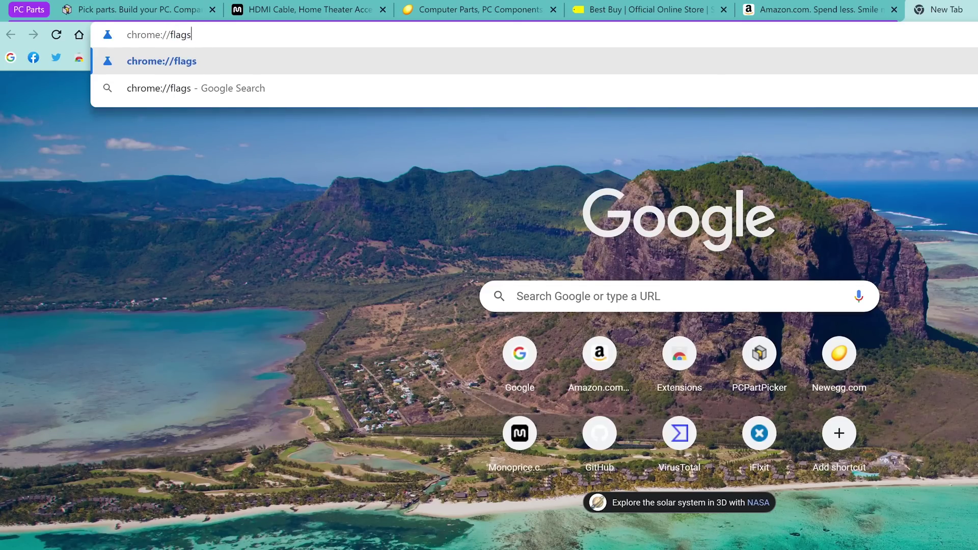
pyautogui.press('Return')
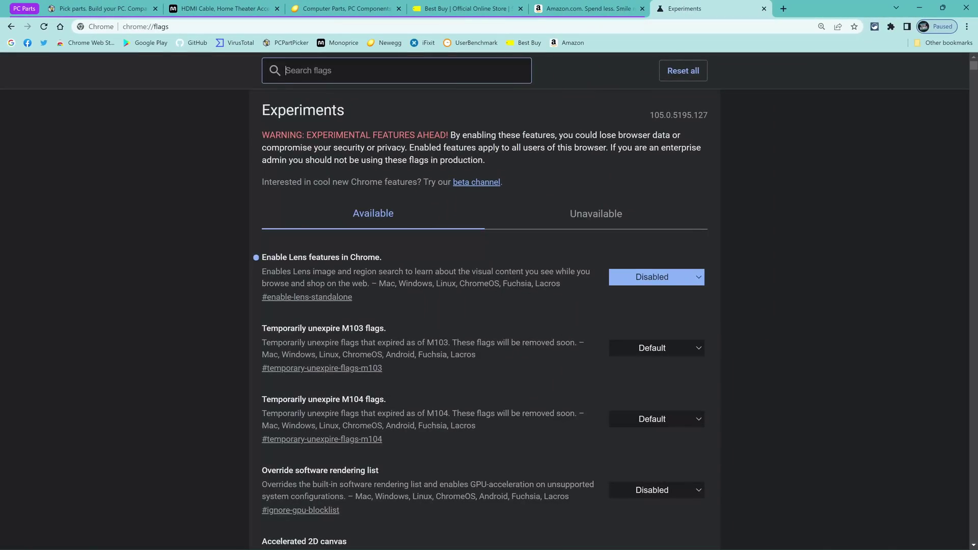
pyautogui.write('groups')
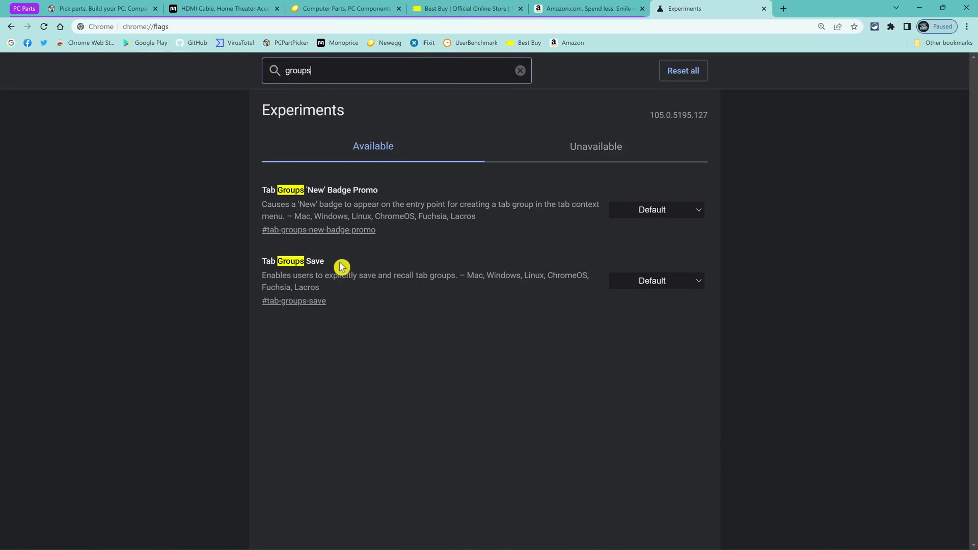
pyautogui.click(664, 282)
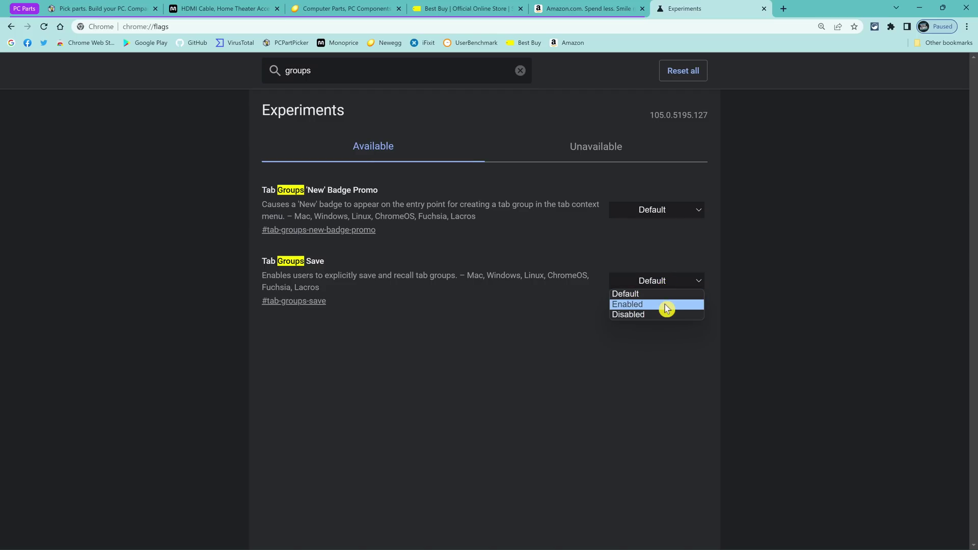
pyautogui.click(667, 306)
pyautogui.click(903, 527)
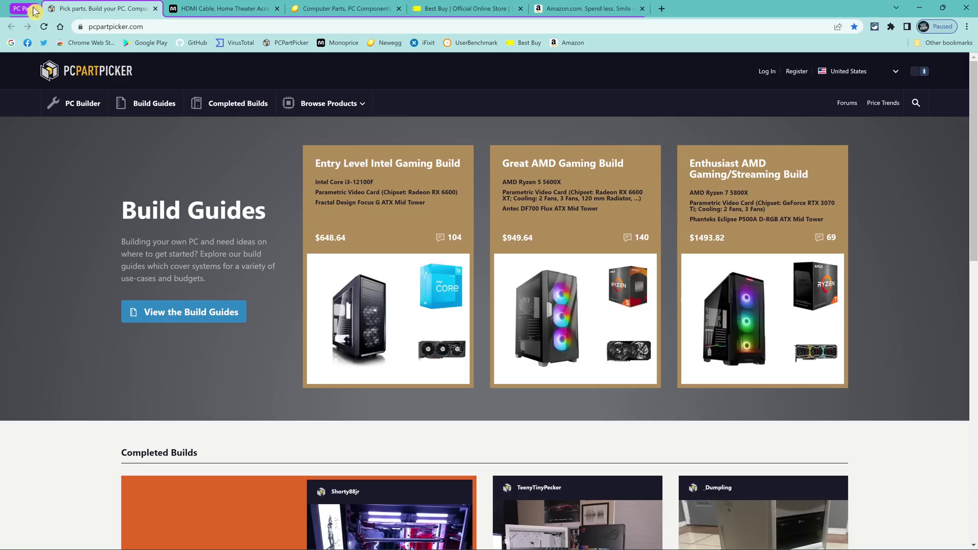
# Save the PC Parts tab group and reopen it from the bookmarks bar
pyautogui.click(34, 10)
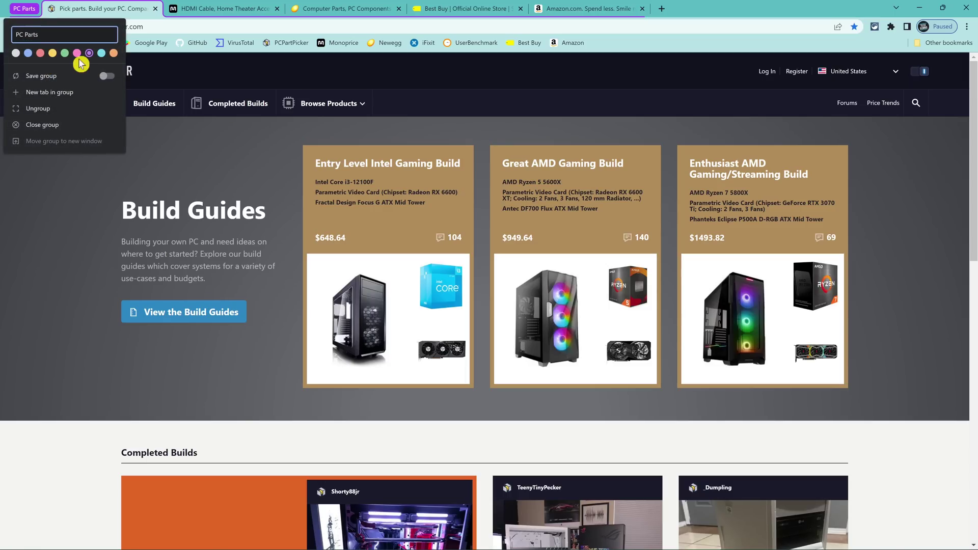
pyautogui.click(106, 77)
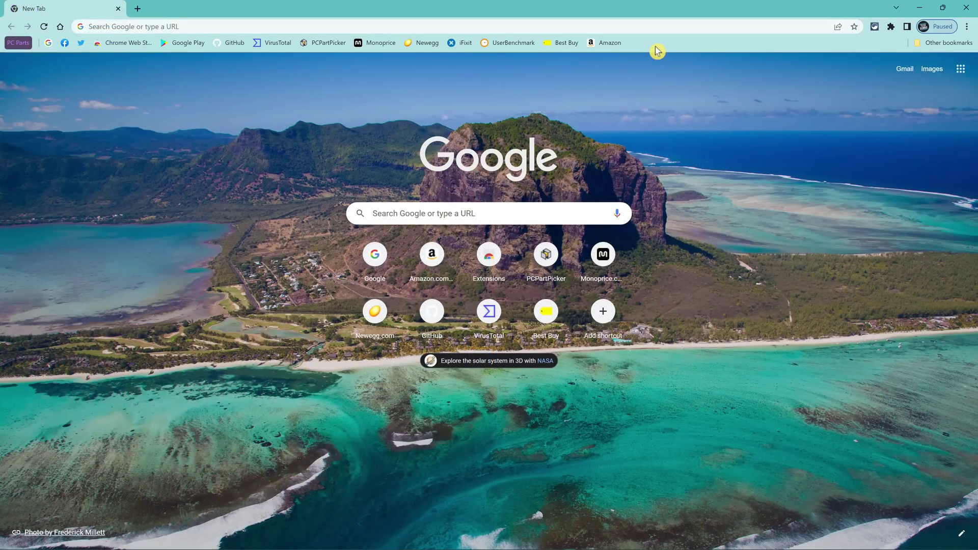
pyautogui.click(25, 45)
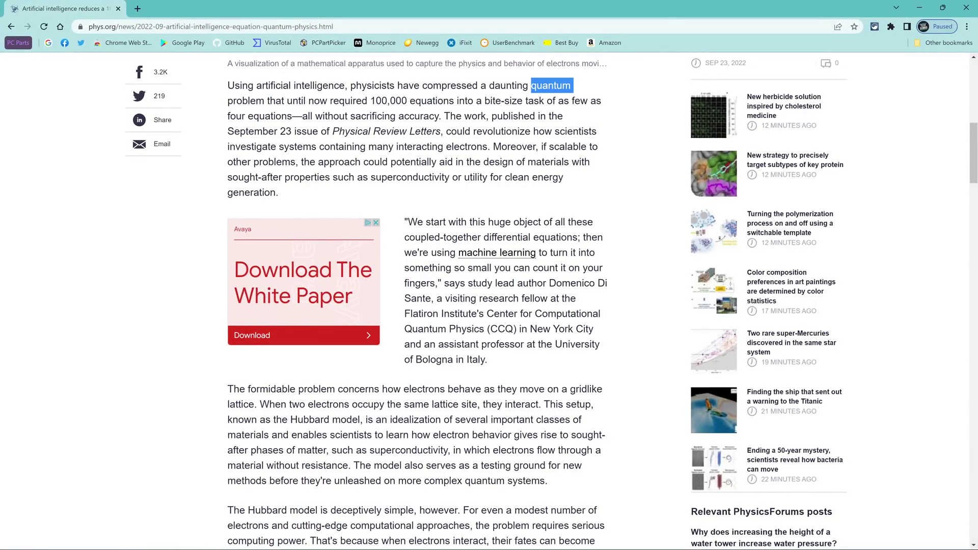
# Search Google for 'quantum' from the phys.org article's context menu
pyautogui.rightClick(556, 86)
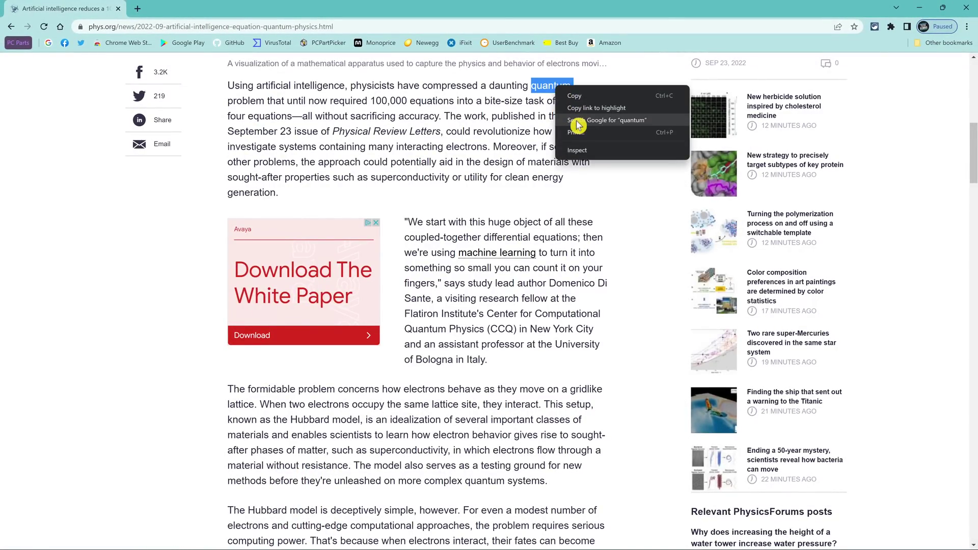
pyautogui.click(649, 125)
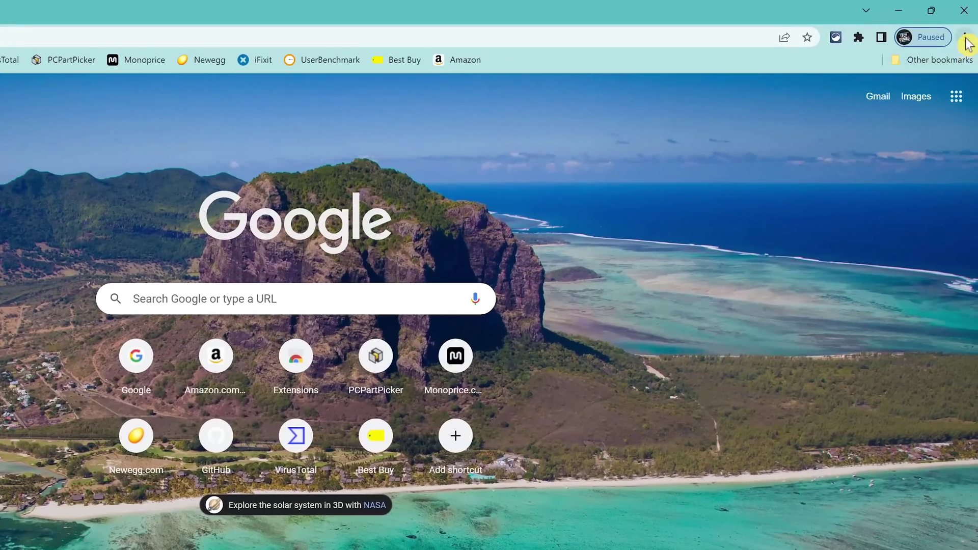
# Switch on the Live Caption toggle in Chrome's Accessibility settings
pyautogui.click(967, 27)
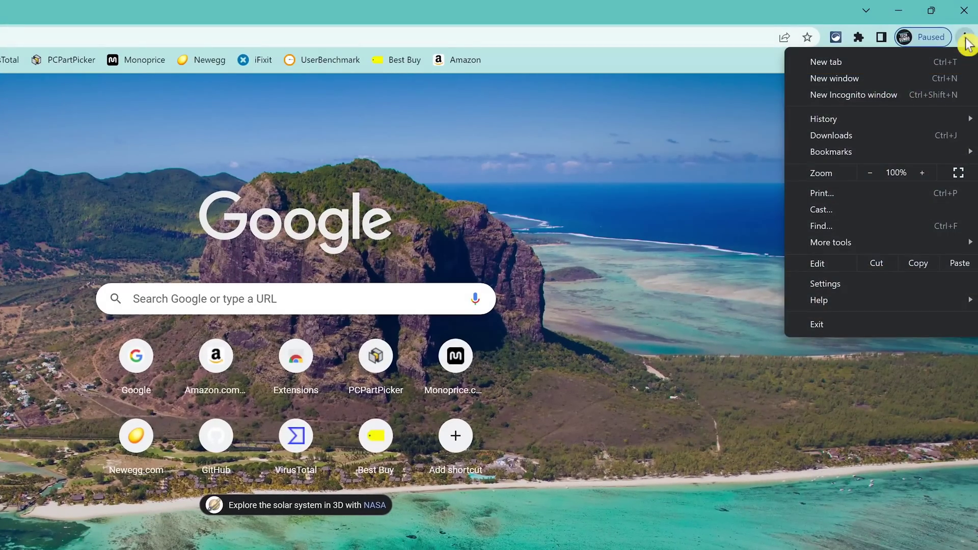
pyautogui.click(862, 283)
pyautogui.click(94, 133)
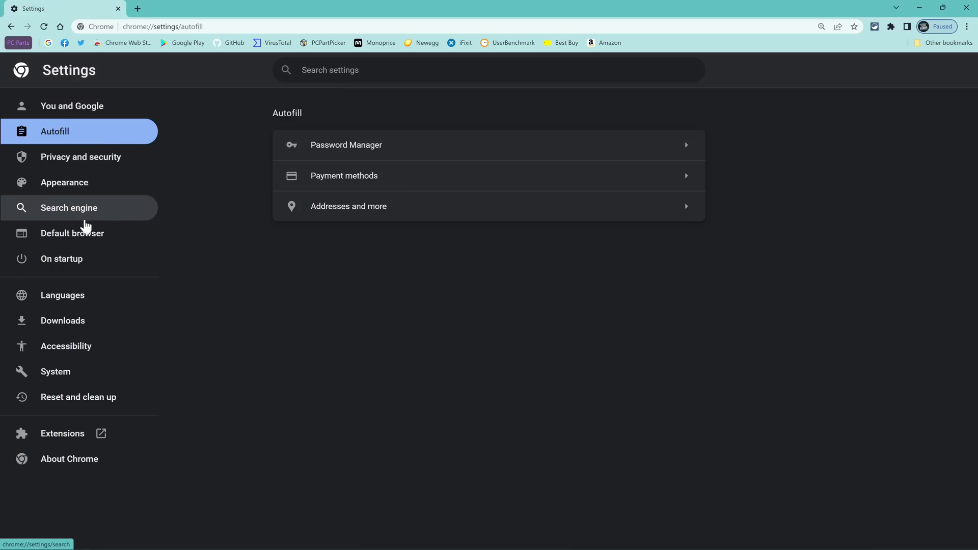
pyautogui.click(101, 353)
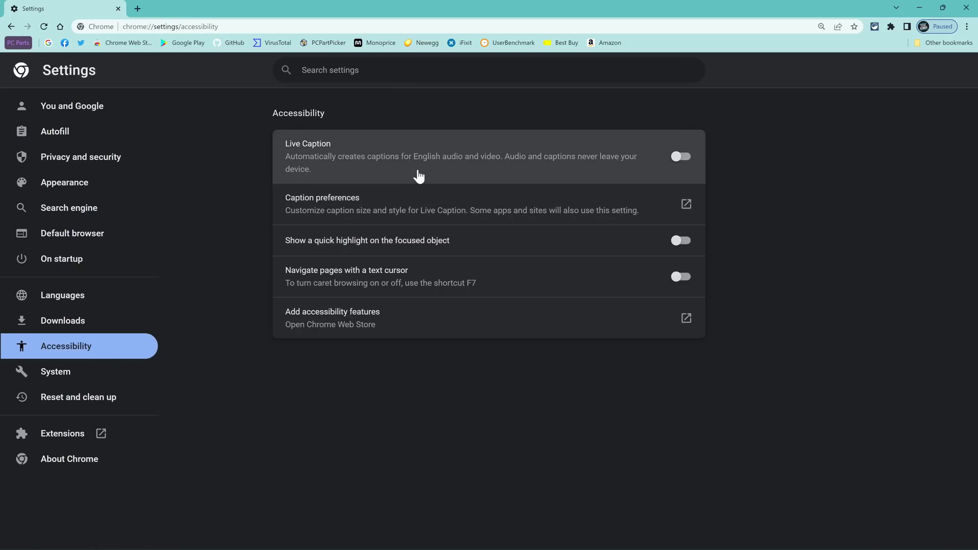
pyautogui.click(682, 158)
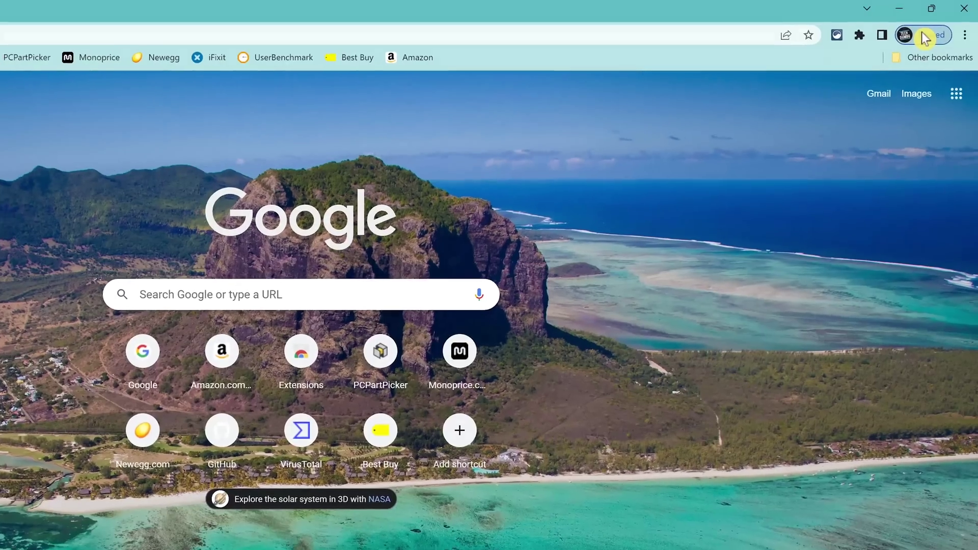
pyautogui.click(937, 29)
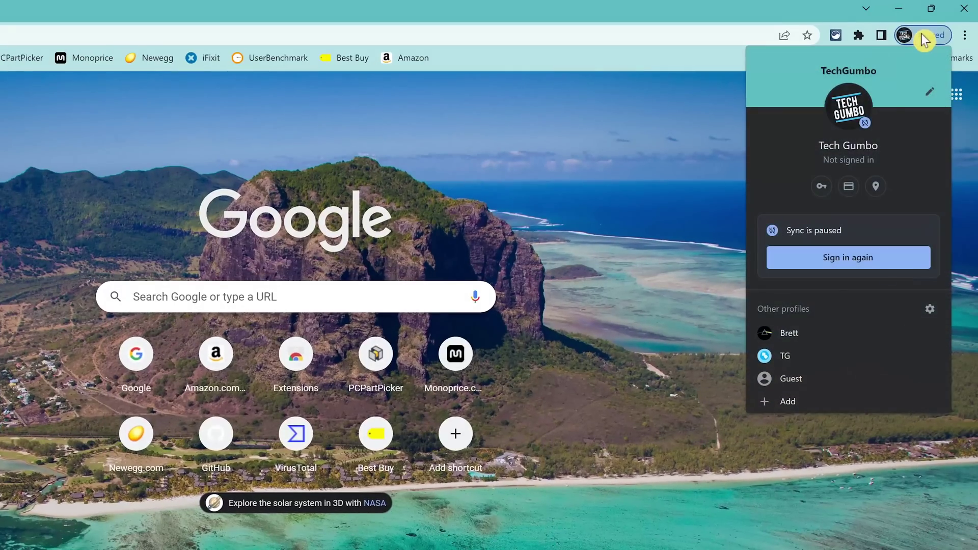
pyautogui.click(830, 380)
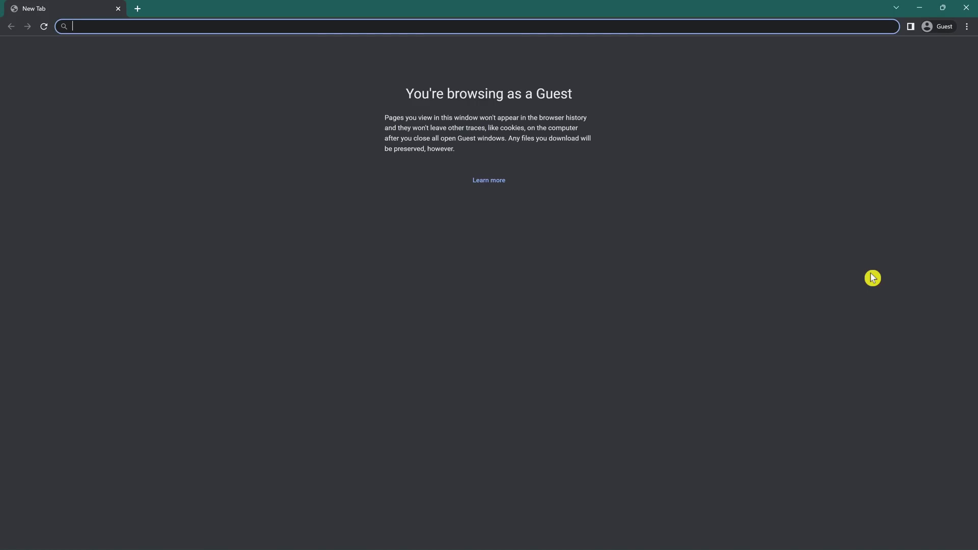
pyautogui.click(942, 30)
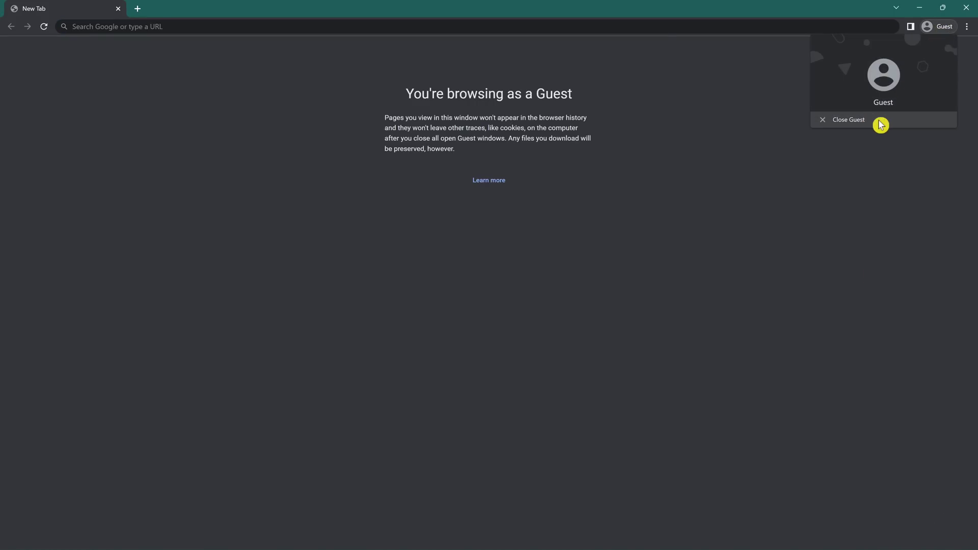
pyautogui.click(880, 124)
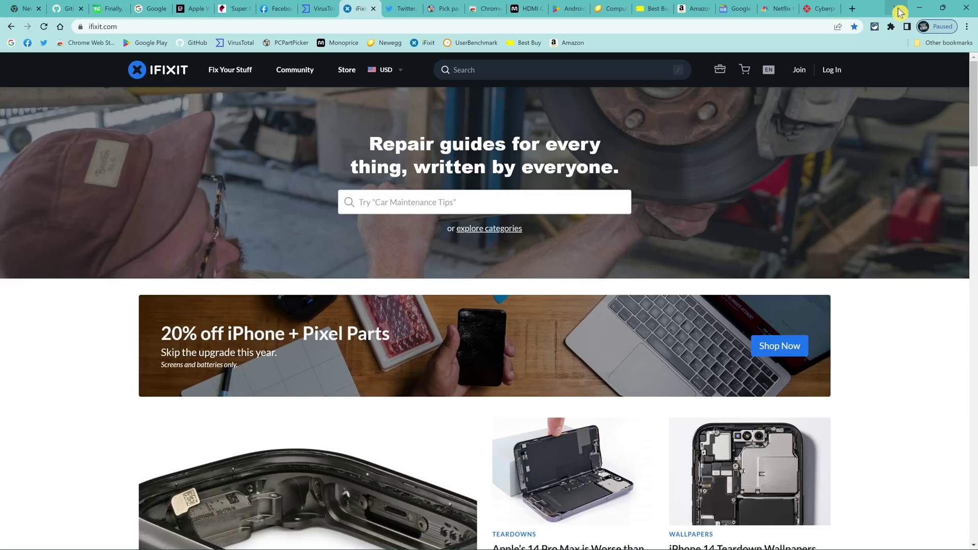
# Search the open tabs for 'super' and switch to the Super Mario Bros. 5 tab
pyautogui.click(898, 9)
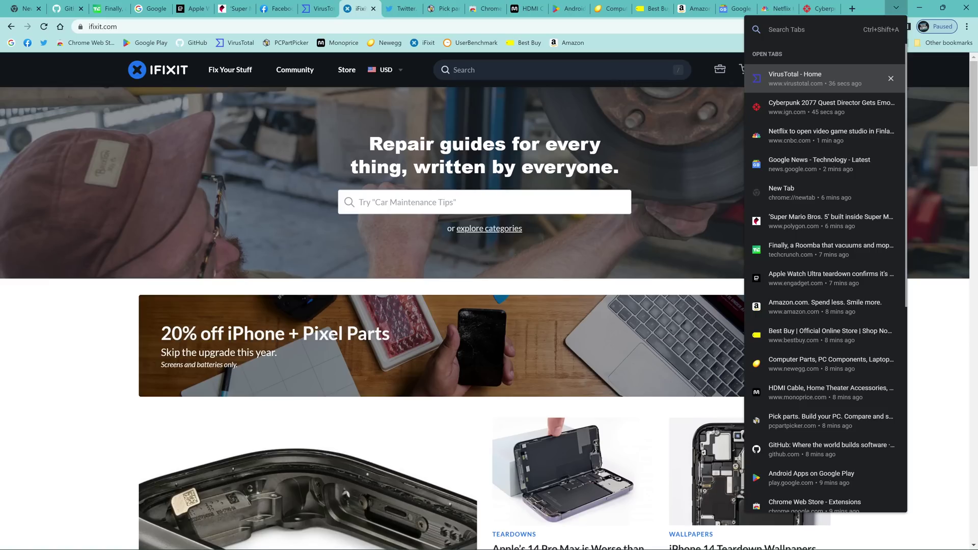
pyautogui.write('supe')
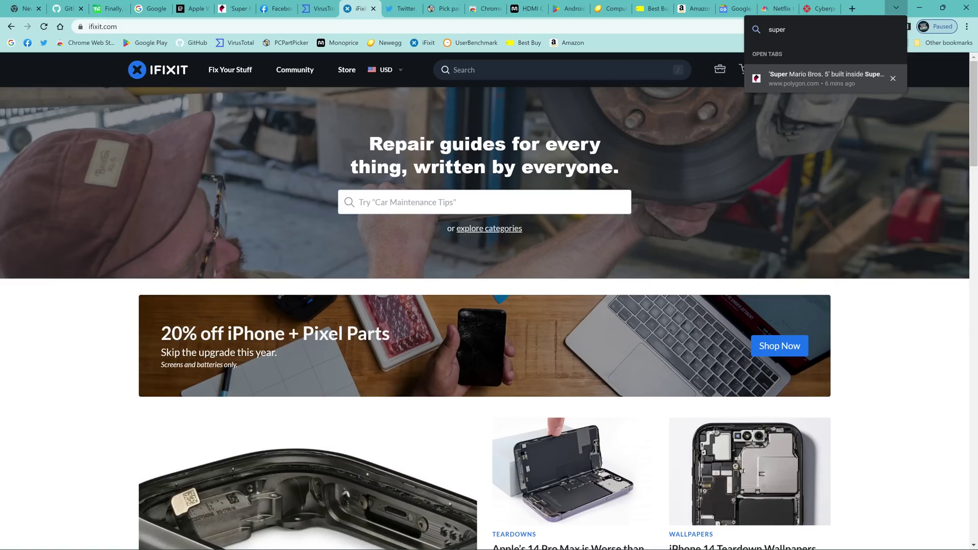
pyautogui.write('r')
pyautogui.click(841, 82)
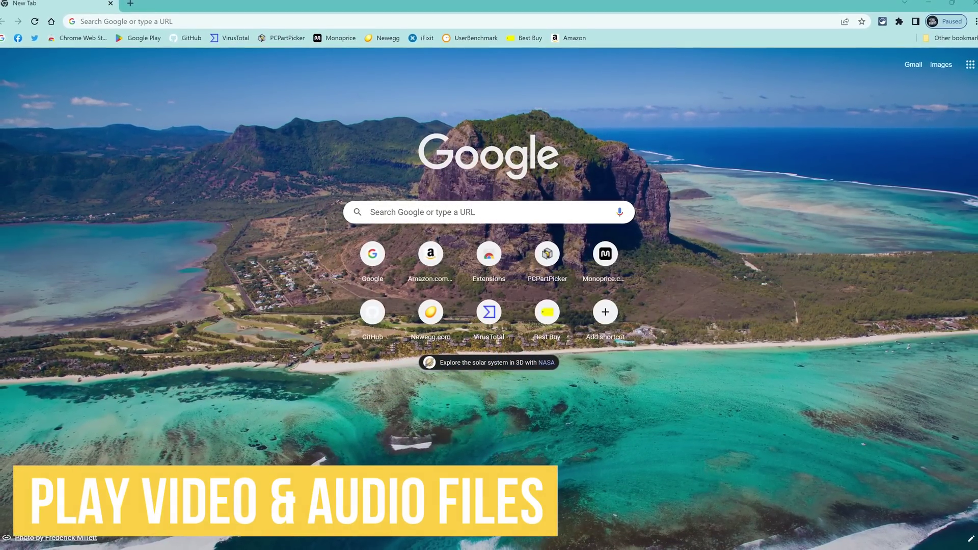
# Drop a media file from File Explorer onto the Chrome window to play it
pyautogui.moveTo(977, 109); pyautogui.dragTo(670, 117)
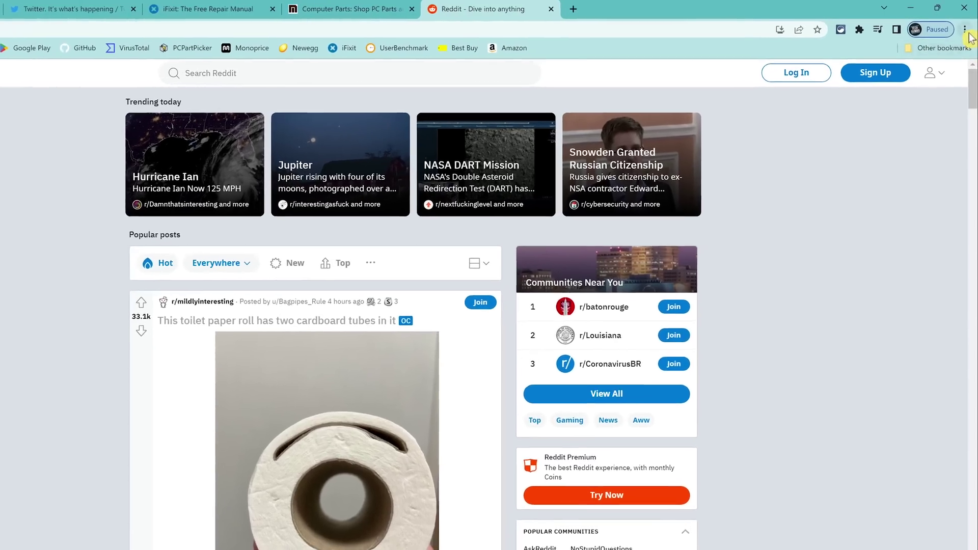
# In Chrome's Task Manager, end the Facebook tab's process
pyautogui.click(967, 27)
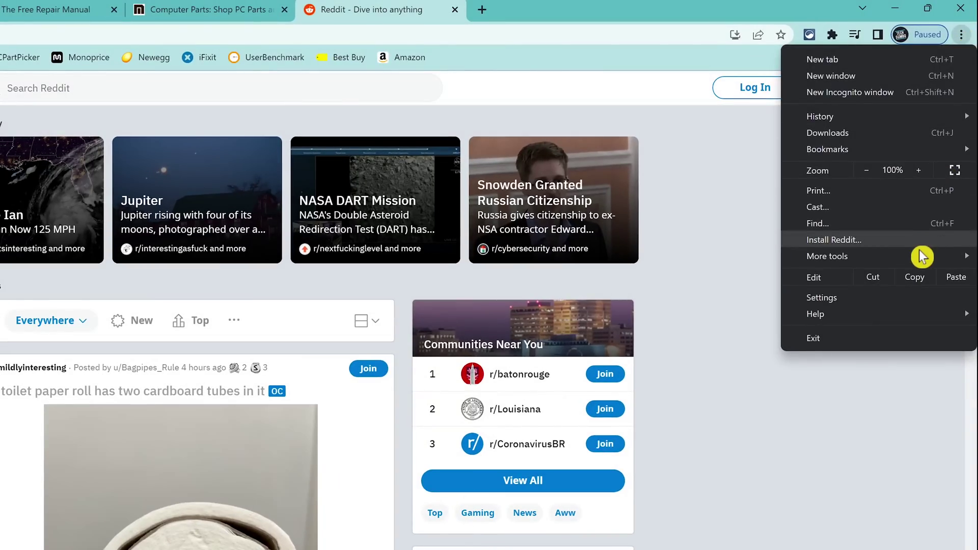
pyautogui.moveTo(922, 257)
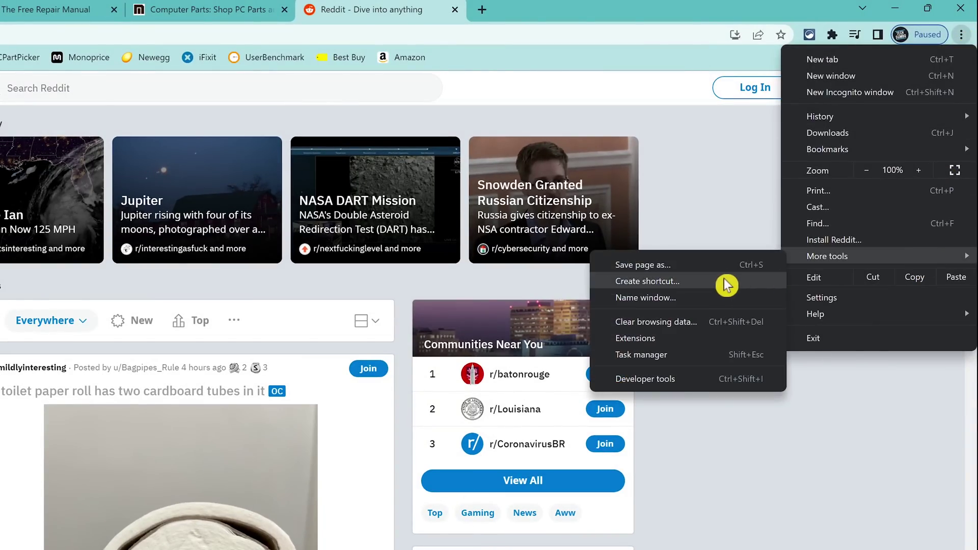
pyautogui.click(689, 357)
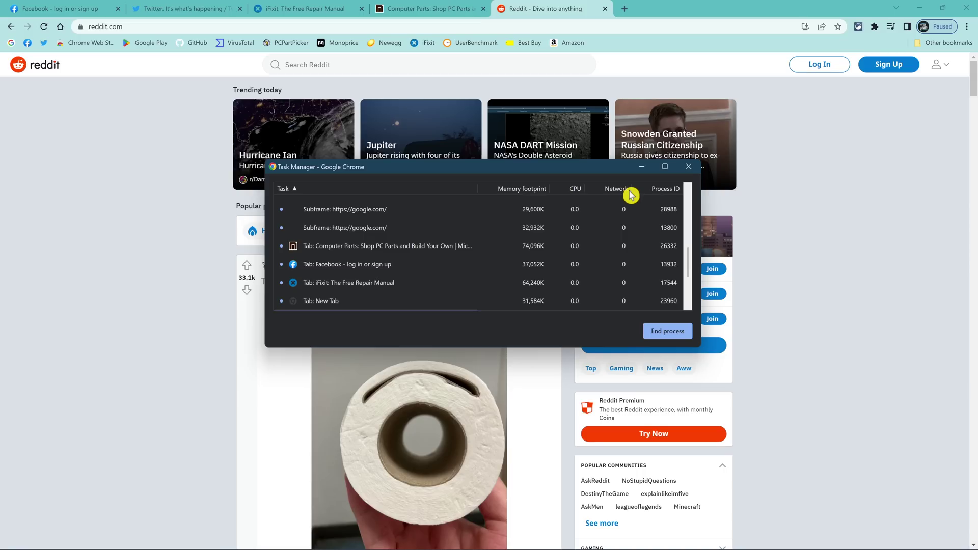
pyautogui.click(412, 266)
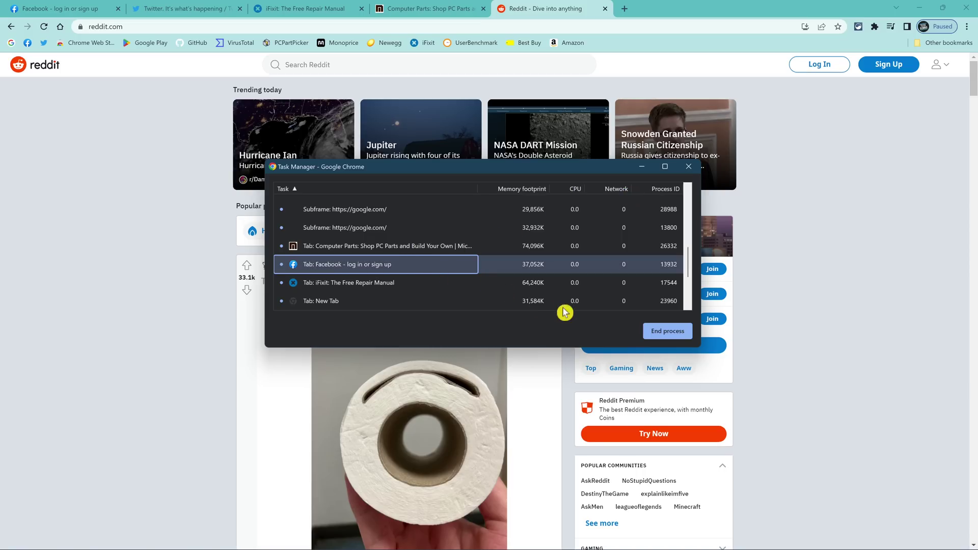
pyautogui.click(672, 333)
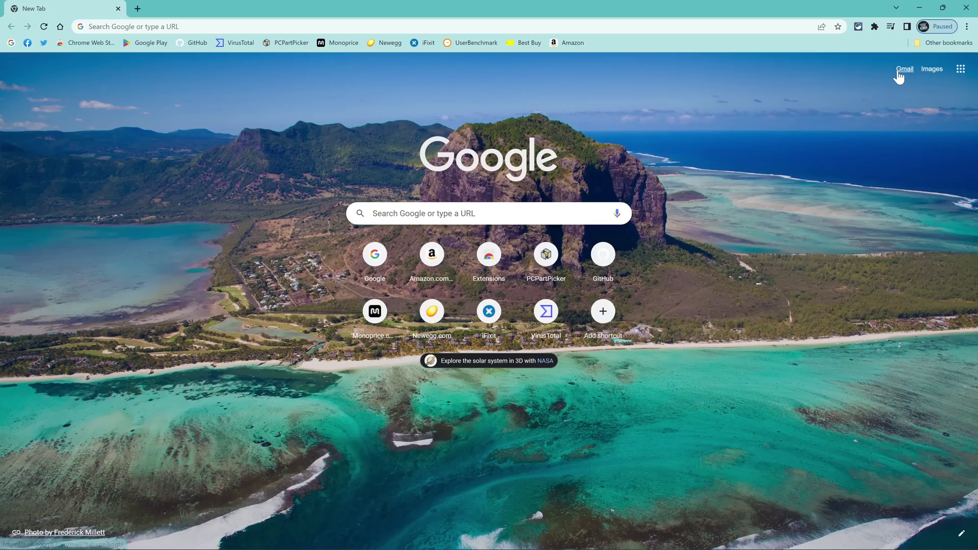
# Set the new-tab background to the Seascapes collection, refreshing daily
pyautogui.click(961, 70)
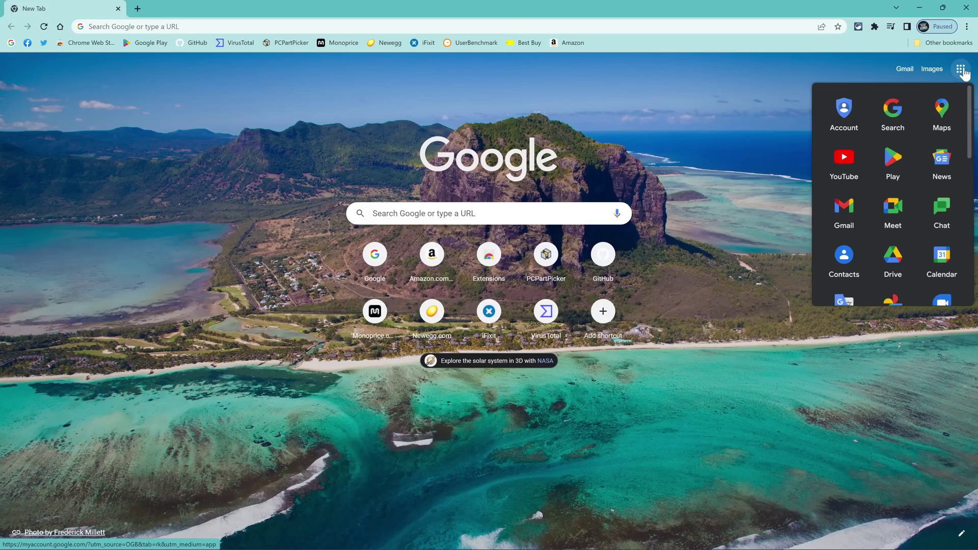
pyautogui.click(961, 70)
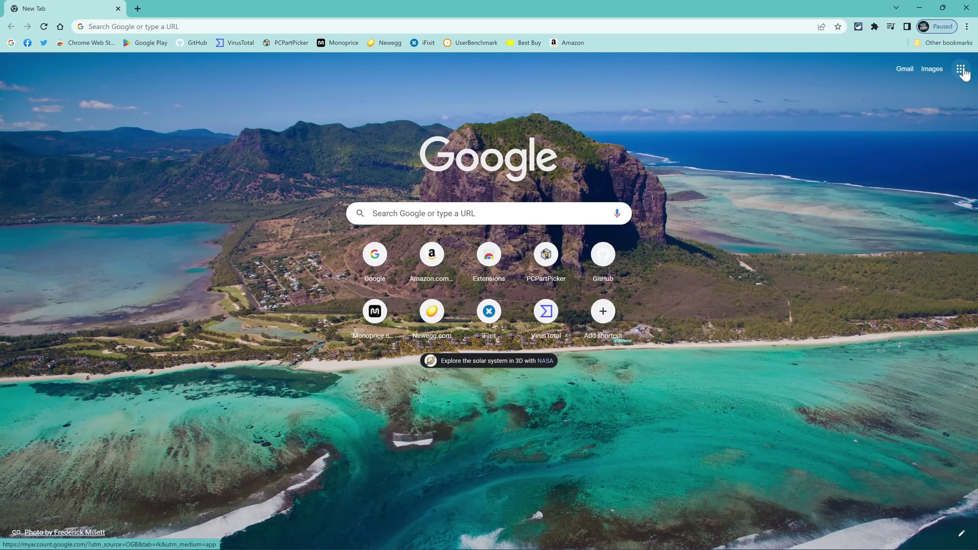
pyautogui.click(959, 541)
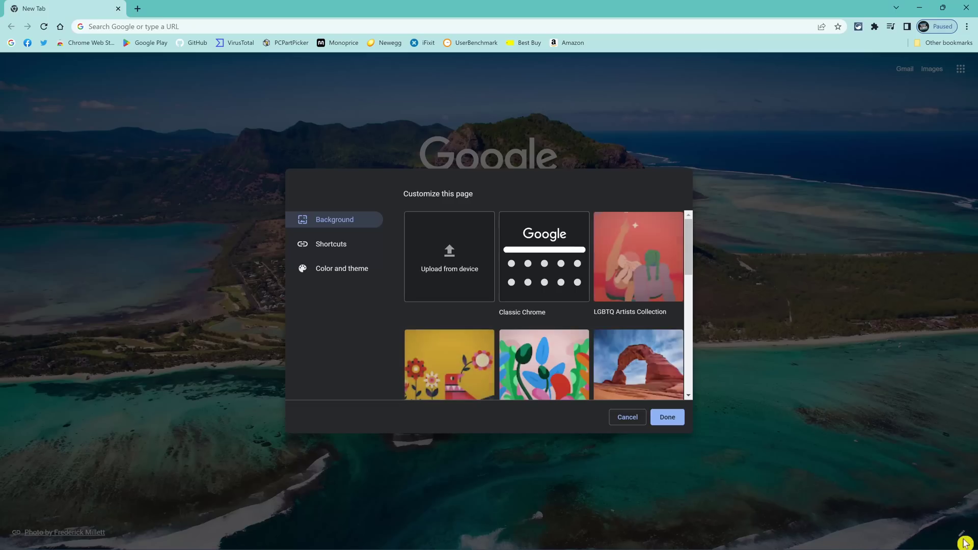
pyautogui.scroll(-10, 634, 320)
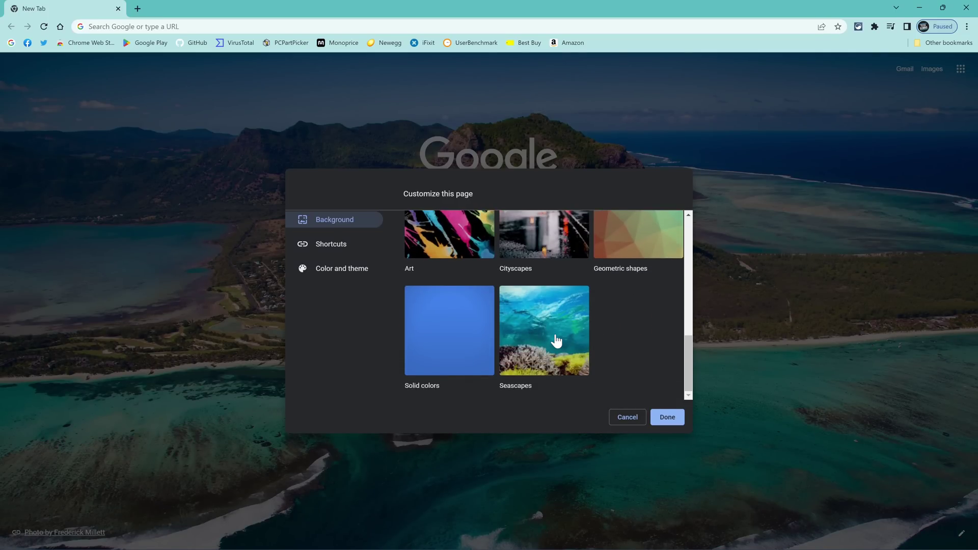
pyautogui.click(557, 340)
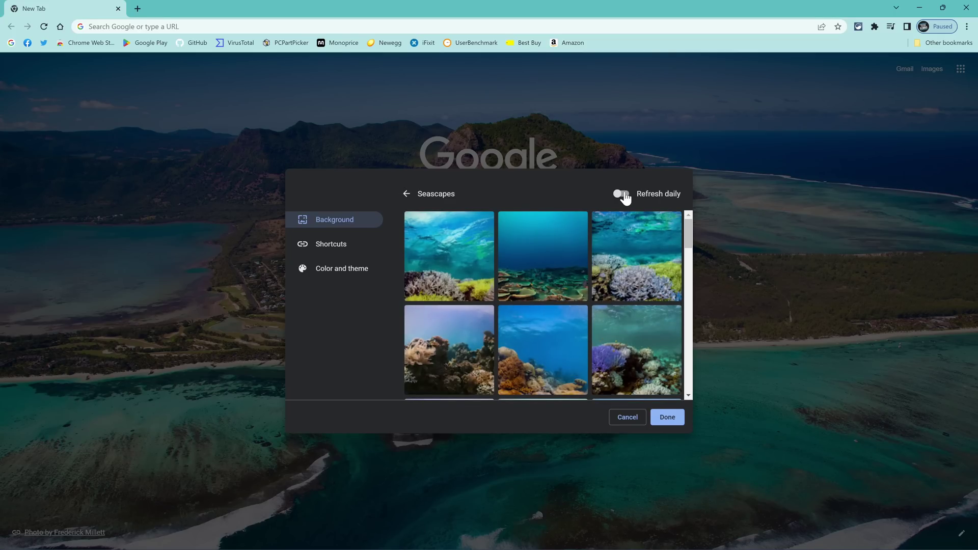
pyautogui.click(623, 194)
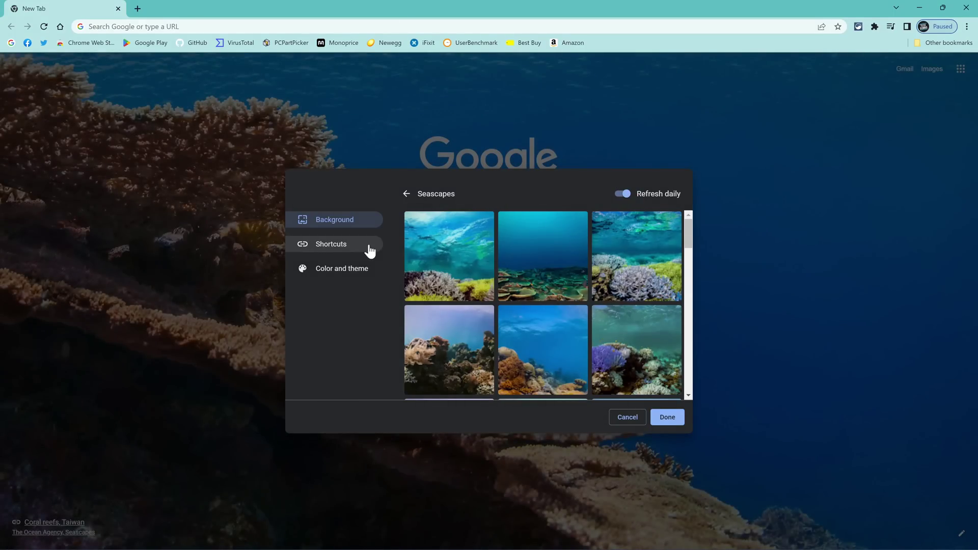
# Choose the Light blue colour theme and confirm with Done
pyautogui.click(370, 252)
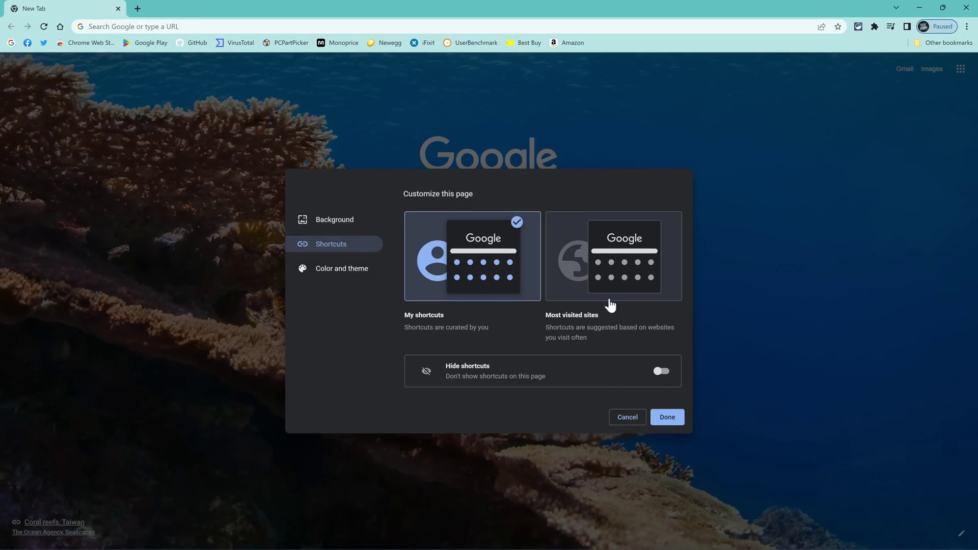
pyautogui.click(372, 275)
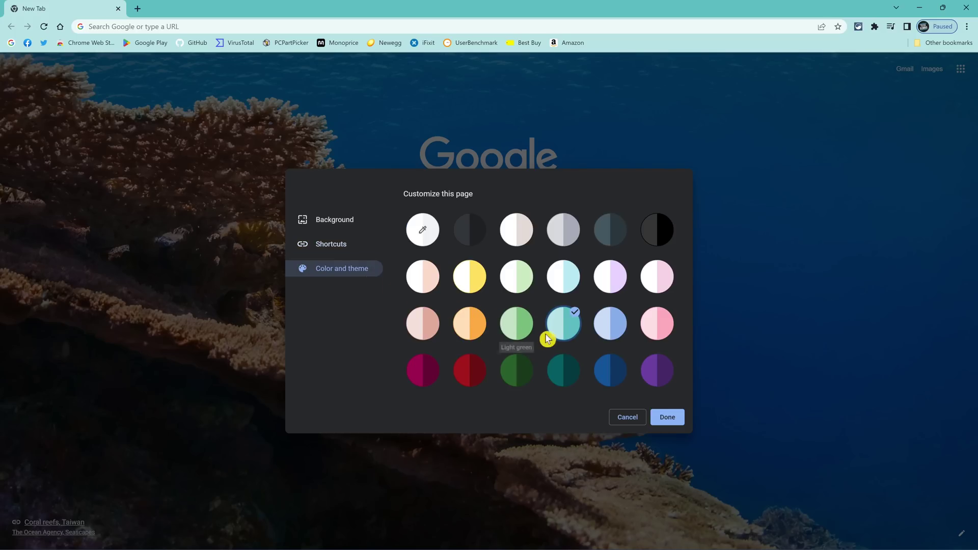
pyautogui.click(610, 332)
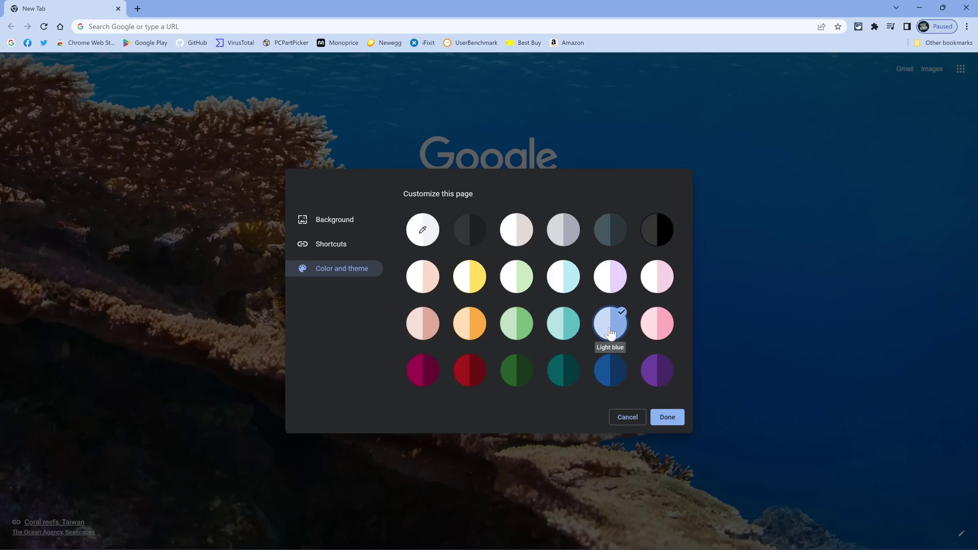
pyautogui.click(667, 417)
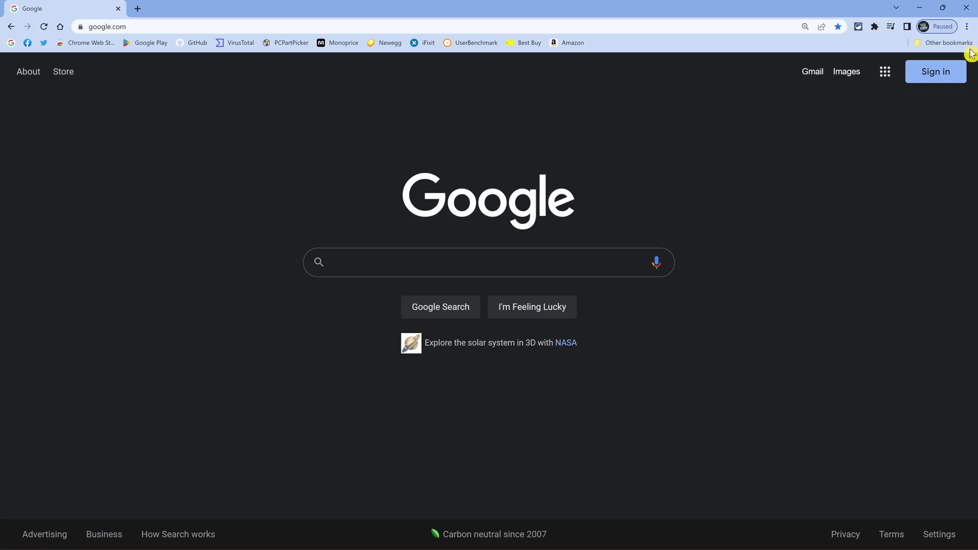
# Go to Settings > Reset and clean up > Clean up computer
pyautogui.click(968, 27)
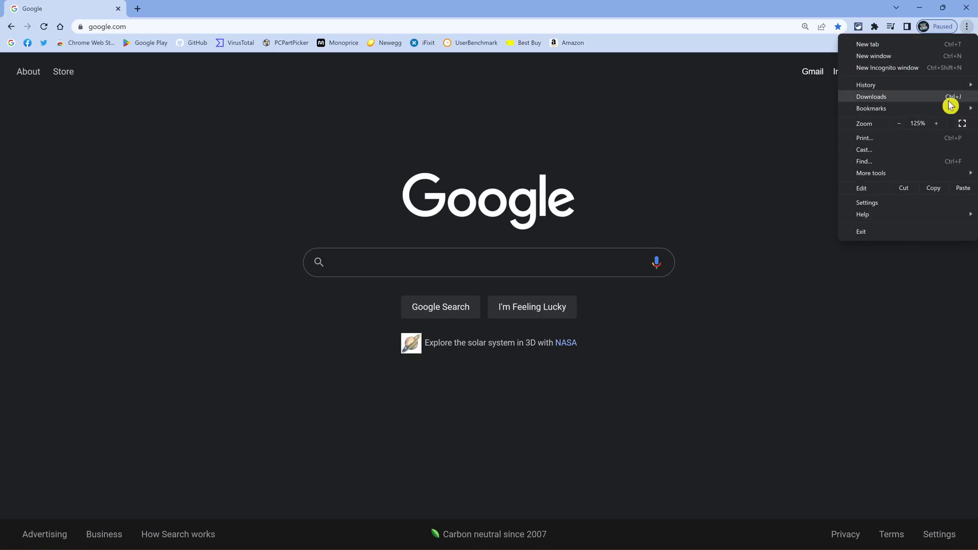
pyautogui.click(927, 206)
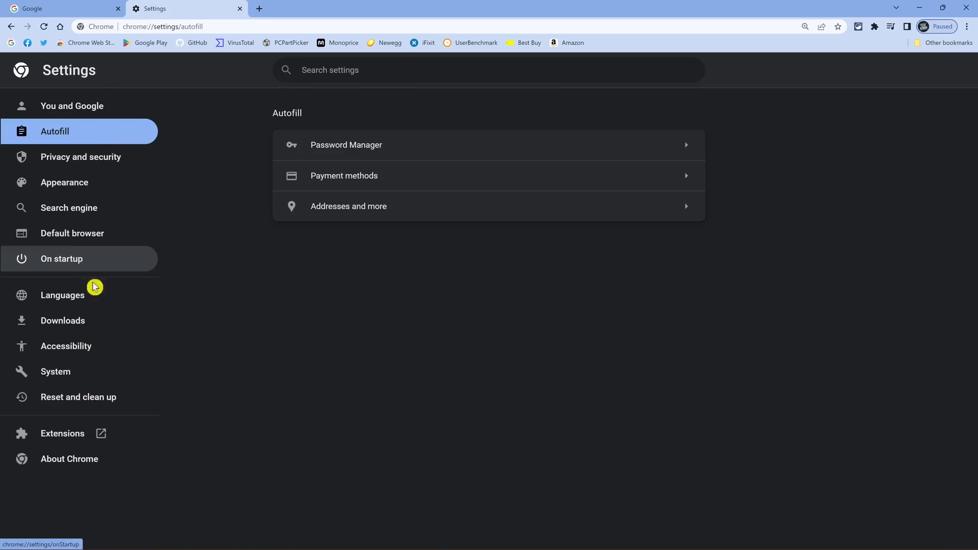
pyautogui.click(102, 403)
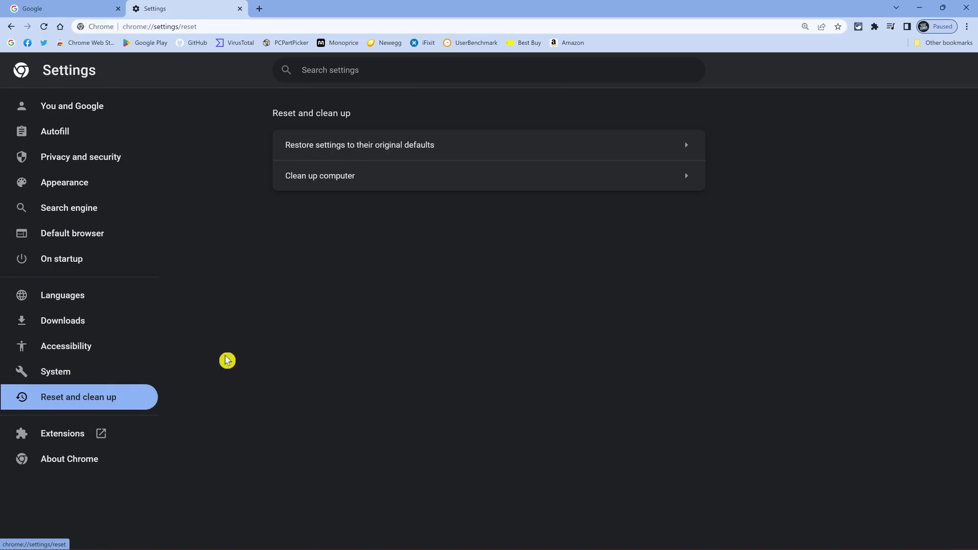
pyautogui.click(495, 180)
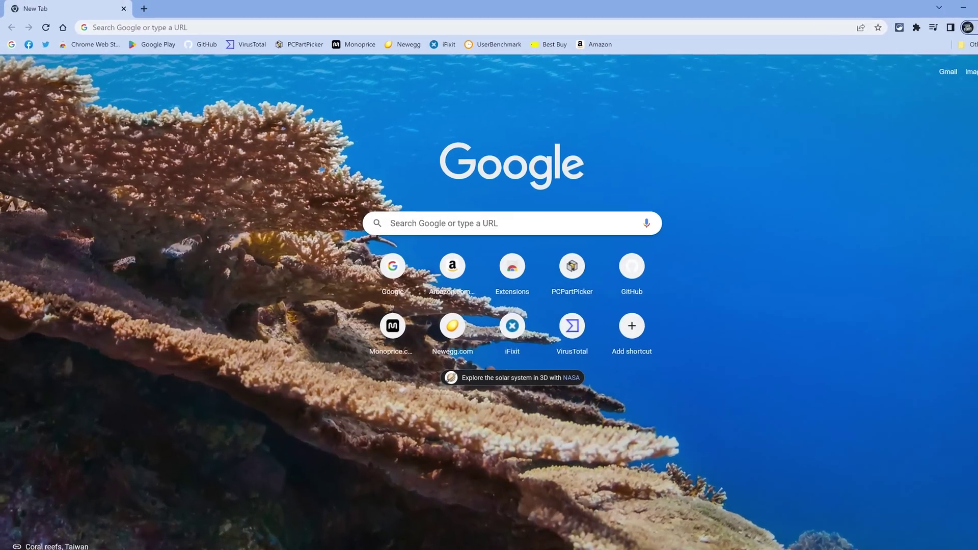
# Open chrome://flags and filter the experiments for 'screensho'
pyautogui.hotkey('ctrl', 'l')
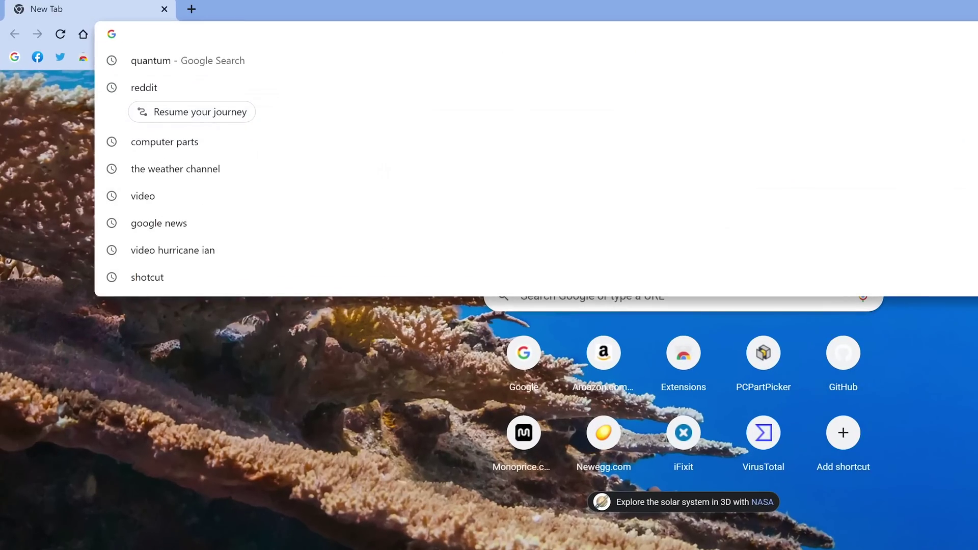
pyautogui.write('chrome:')
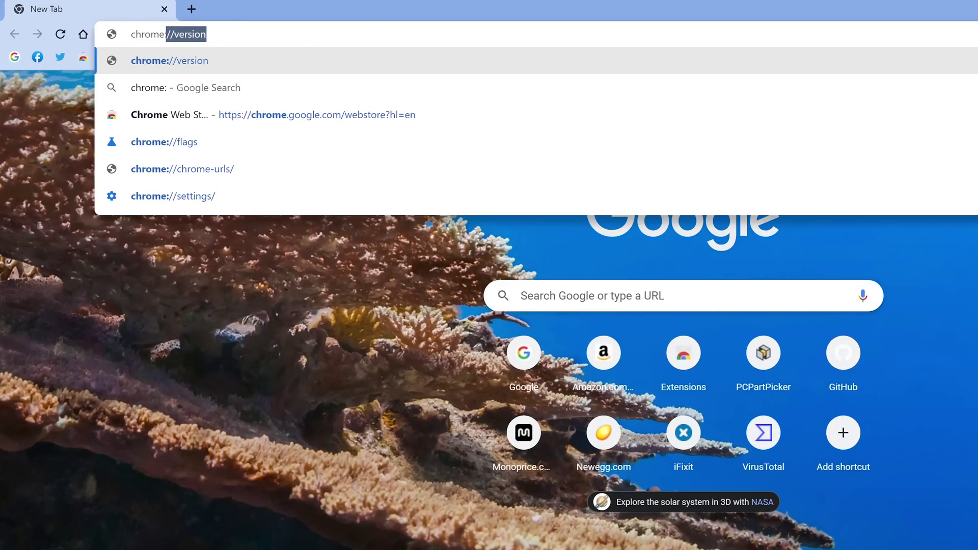
pyautogui.write('//flags')
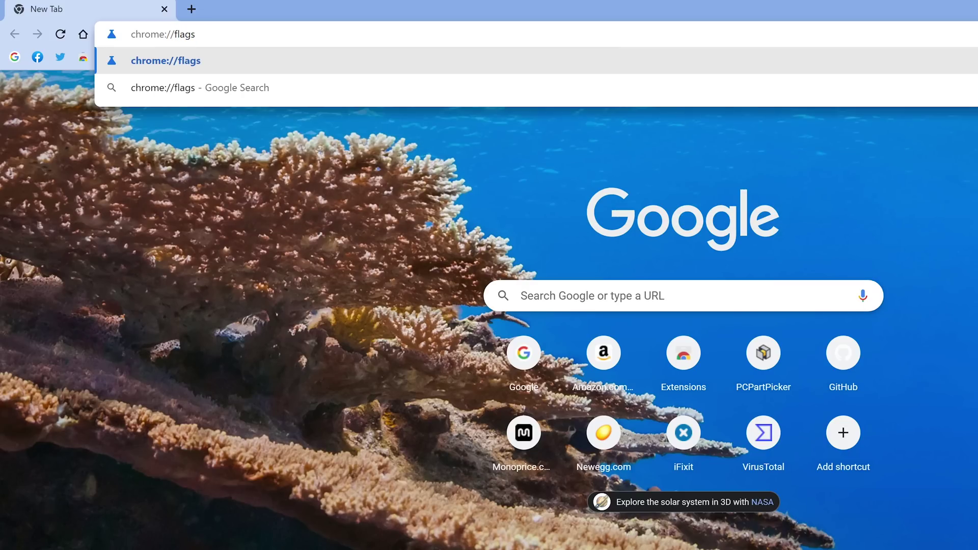
pyautogui.press('Return')
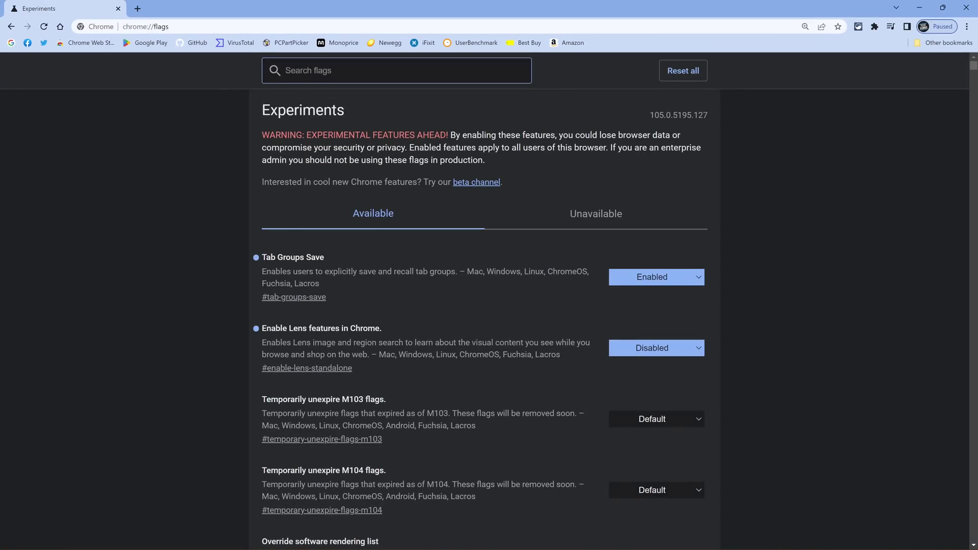
pyautogui.write('screenshot')
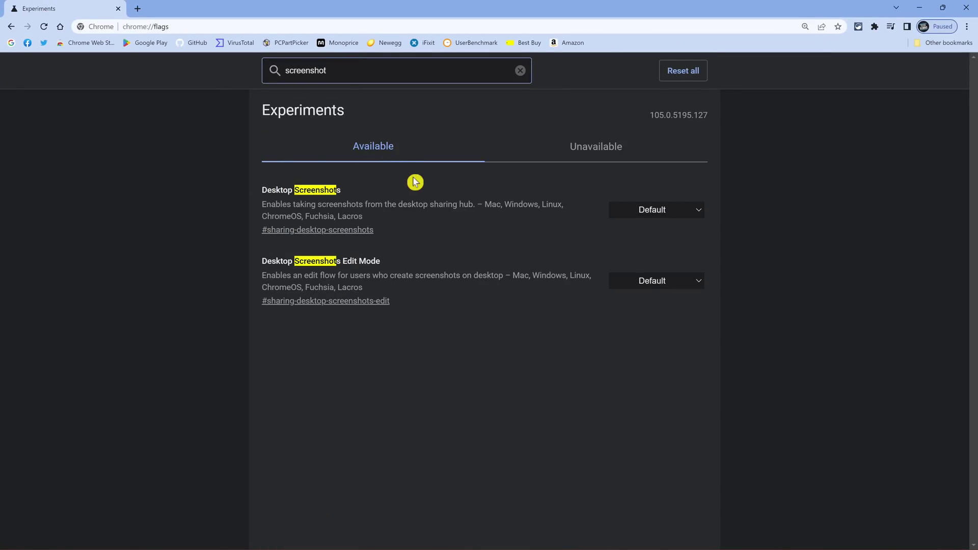
# Set Desktop Screenshots and Desktop Screenshots Edit Mode to Enabled, then relaunch Chrome
pyautogui.click(699, 215)
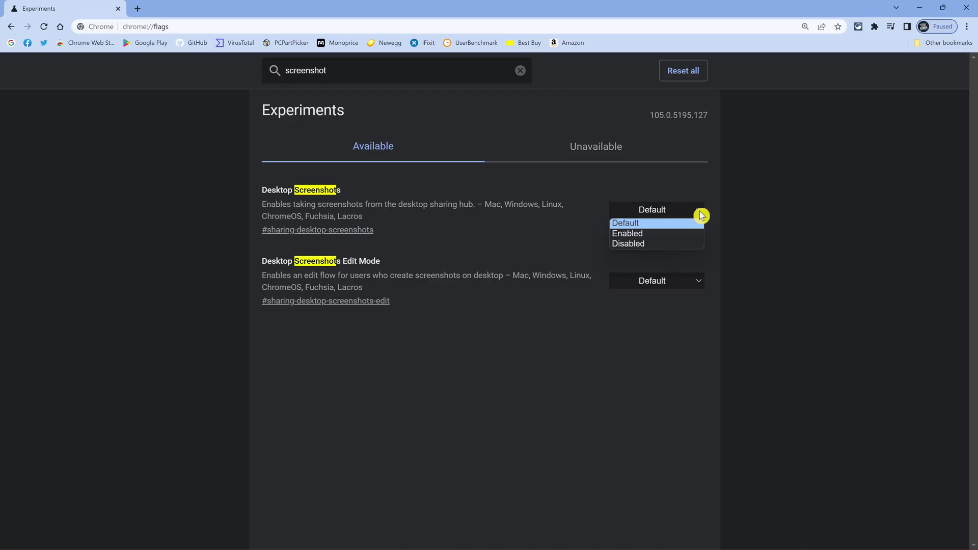
pyautogui.click(683, 235)
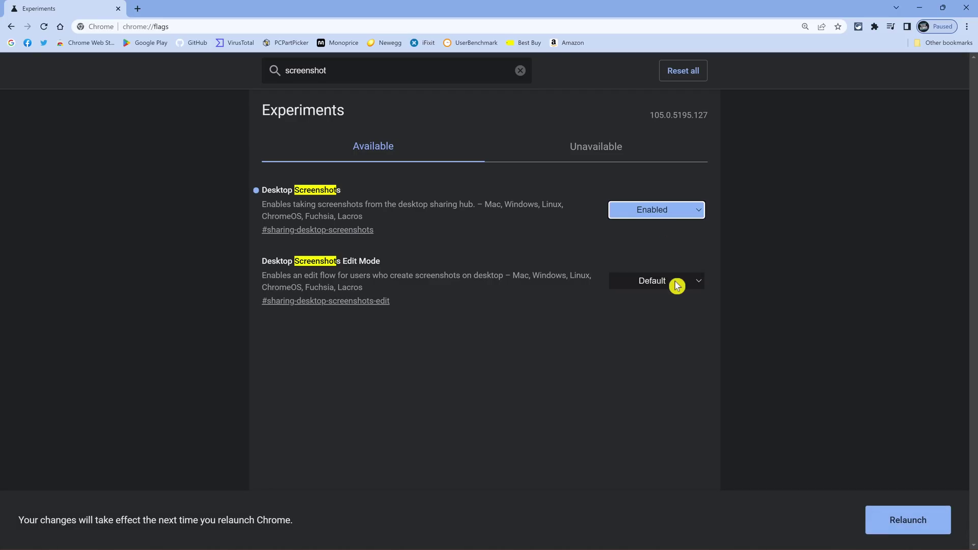
pyautogui.click(697, 290)
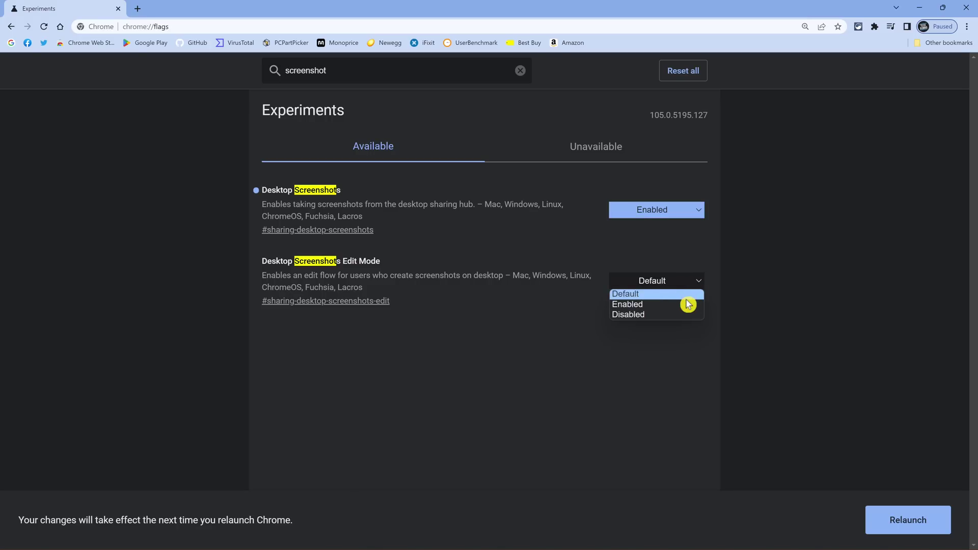
pyautogui.click(688, 305)
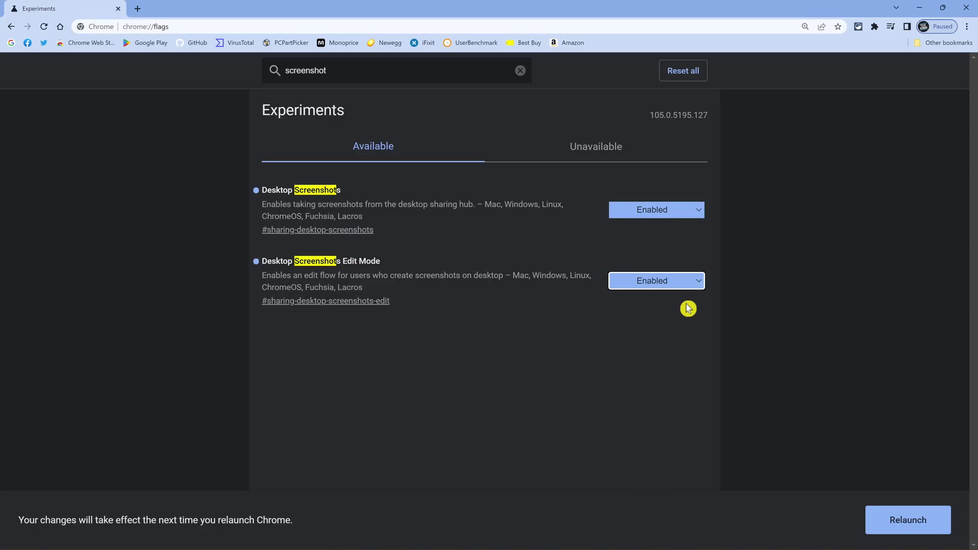
pyautogui.click(893, 523)
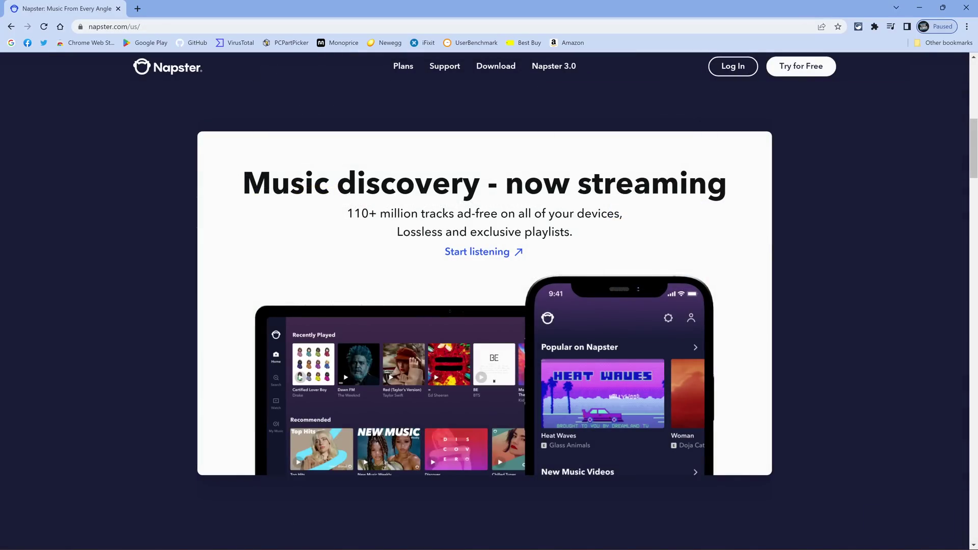
# Use the address bar's Share > Screenshot to capture the Napster homepage's main area
pyautogui.click(822, 27)
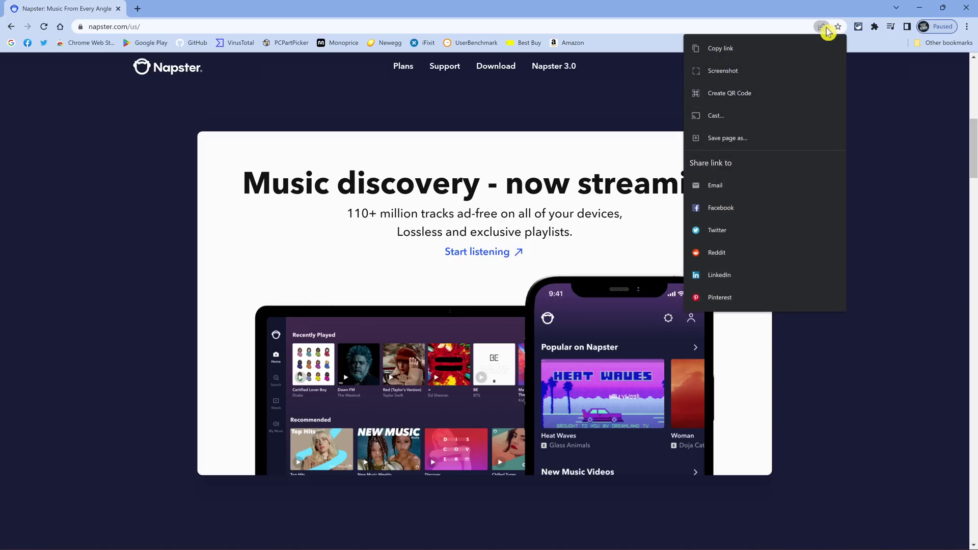
pyautogui.click(775, 75)
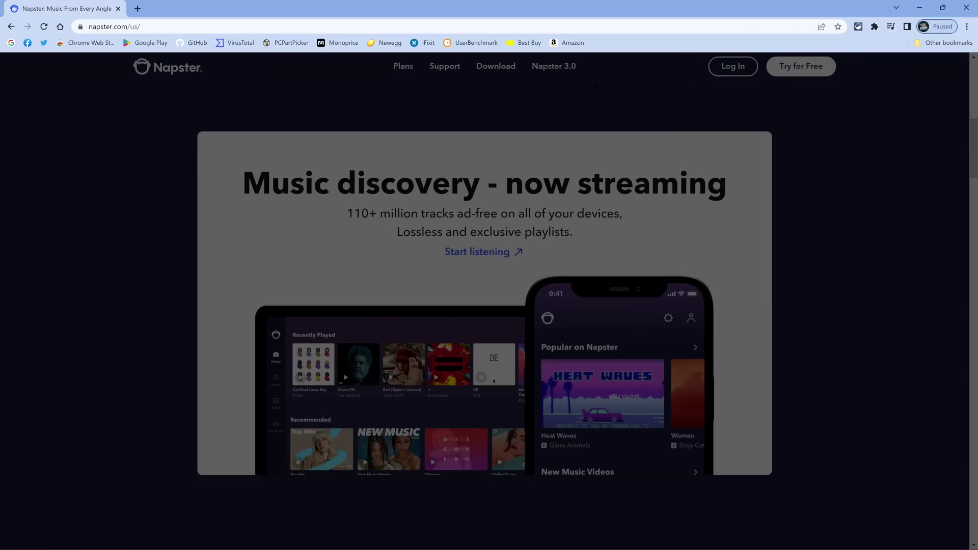
pyautogui.moveTo(113, 53); pyautogui.dragTo(847, 498)
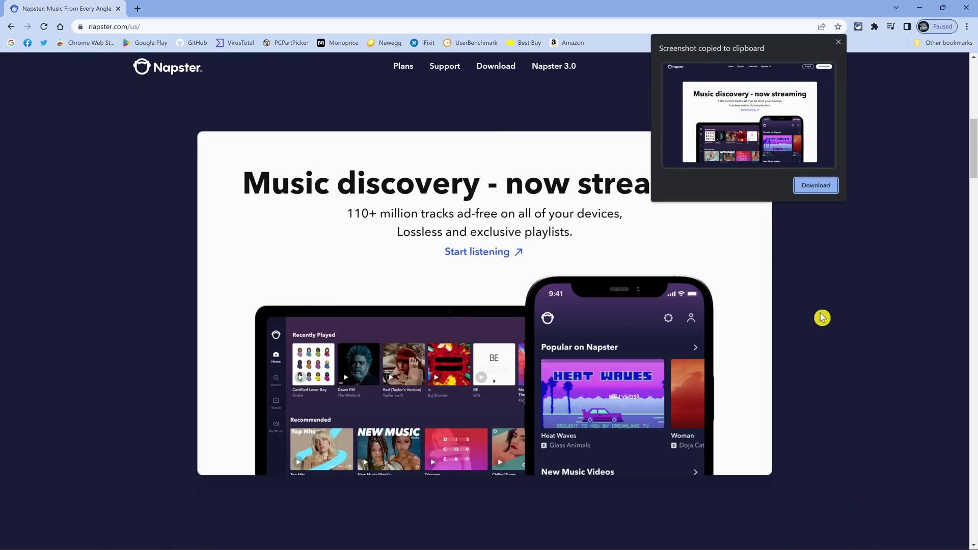